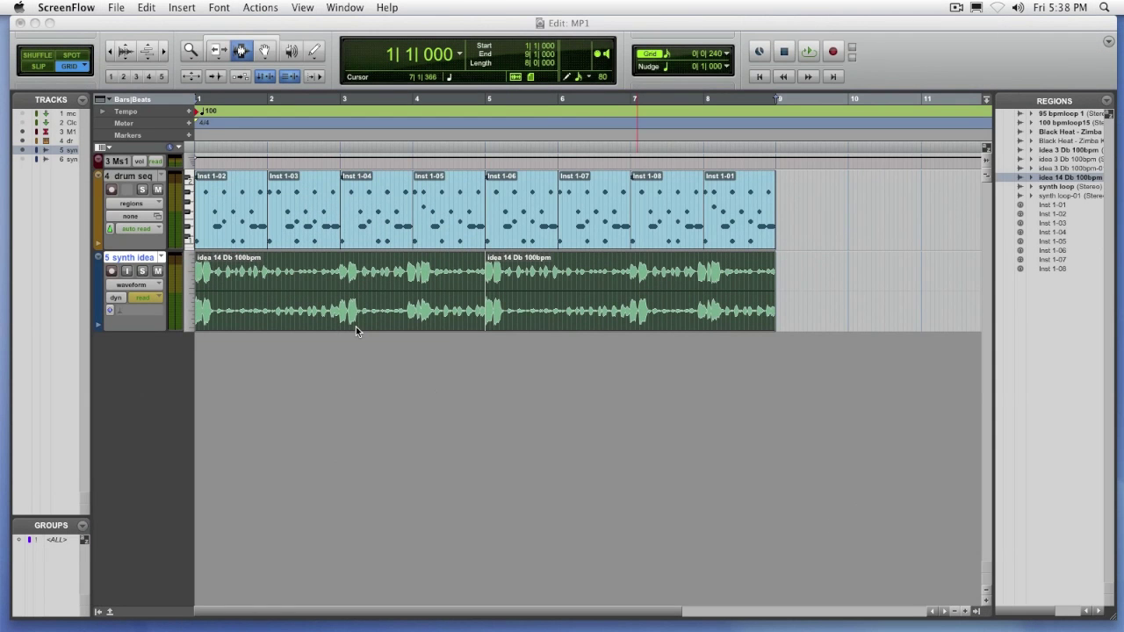
- Play the session from the start to hear the existing tracks
{"action": "left_click", "coordinate": [356, 326]}
{"action": "key", "text": "space"}
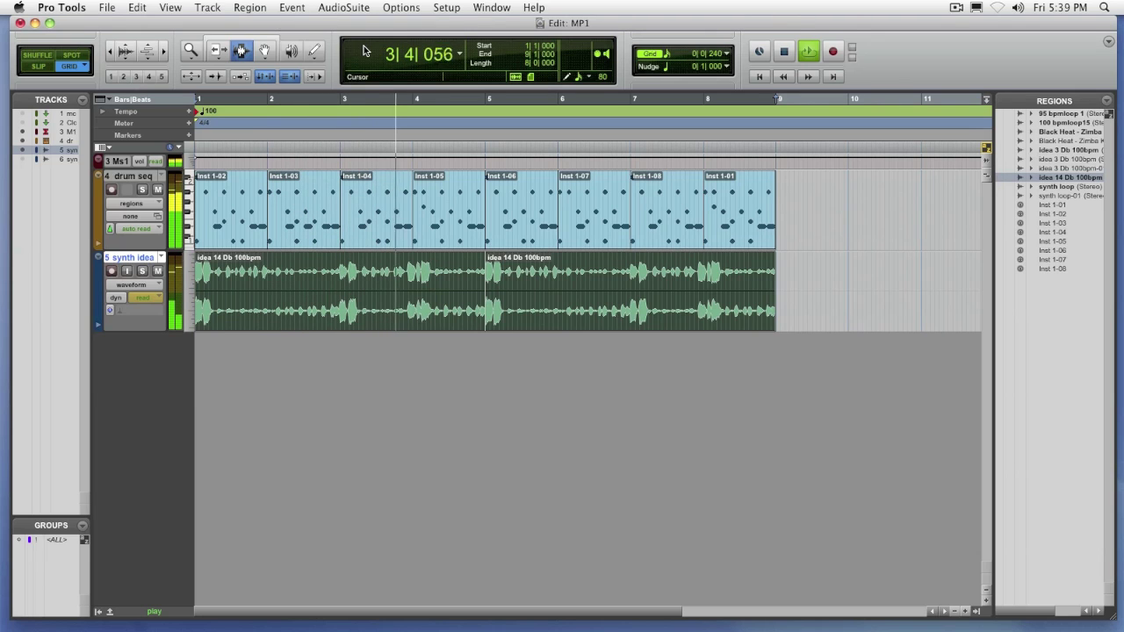
{"action": "key", "text": "space"}
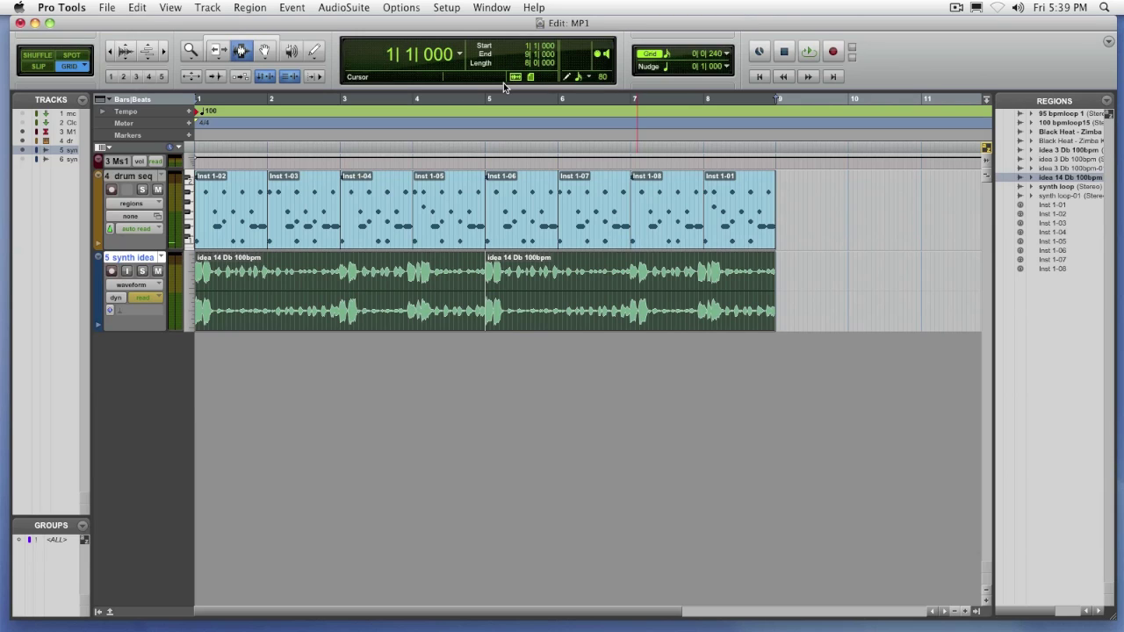
- Bring the sample library browser to the front and preview drum loops, choosing GT_125_DRUMLOOP_132
{"action": "left_click", "coordinate": [502, 11]}
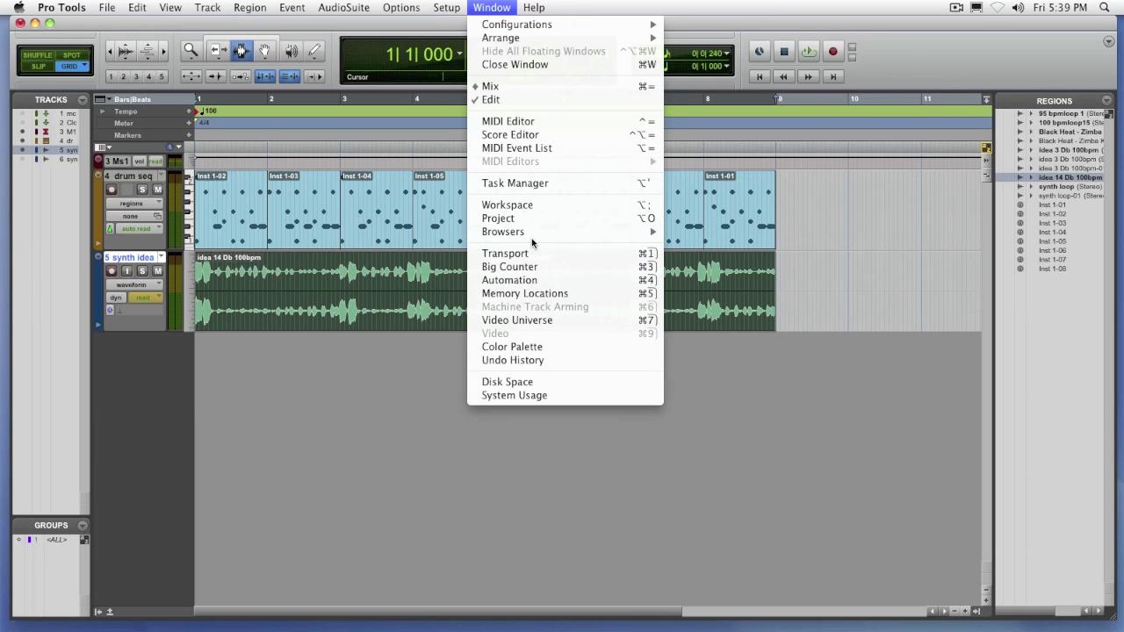
{"action": "mouse_move", "coordinate": [615, 235]}
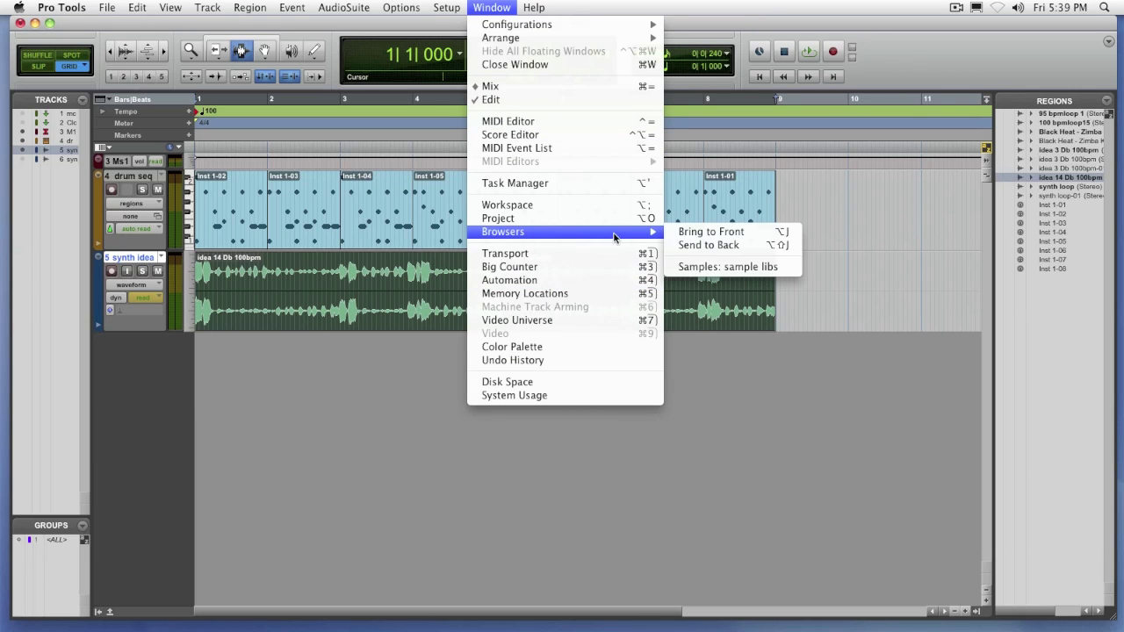
{"action": "left_click", "coordinate": [693, 233]}
{"action": "left_click_drag", "start_coordinate": [670, 136], "coordinate": [799, 150]}
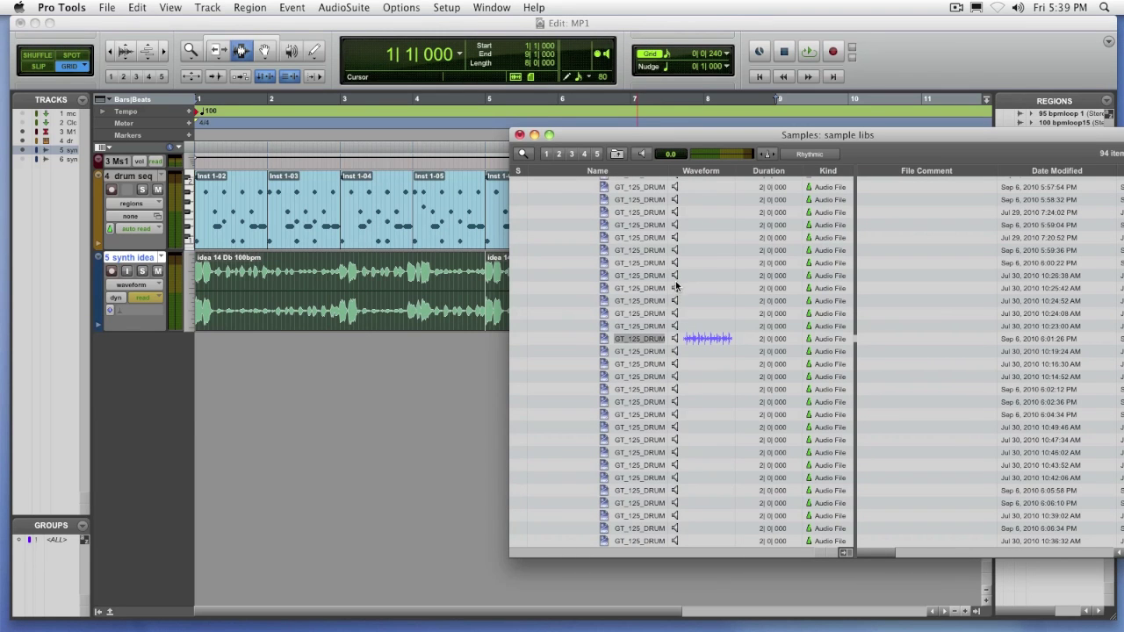
{"action": "left_click", "coordinate": [674, 275]}
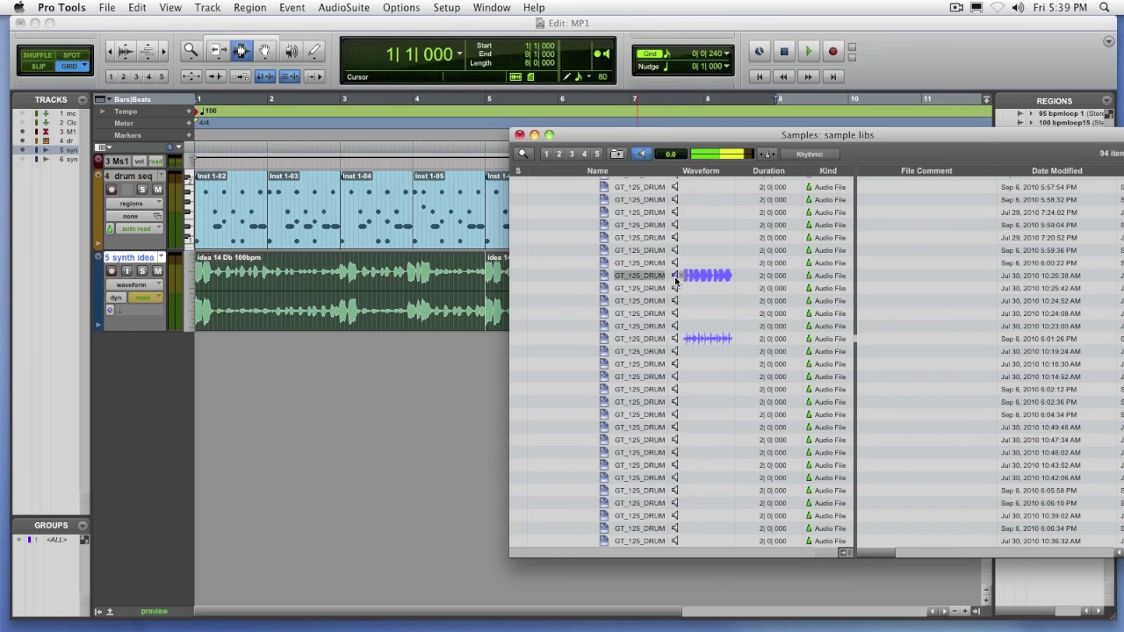
{"action": "left_click", "coordinate": [675, 288]}
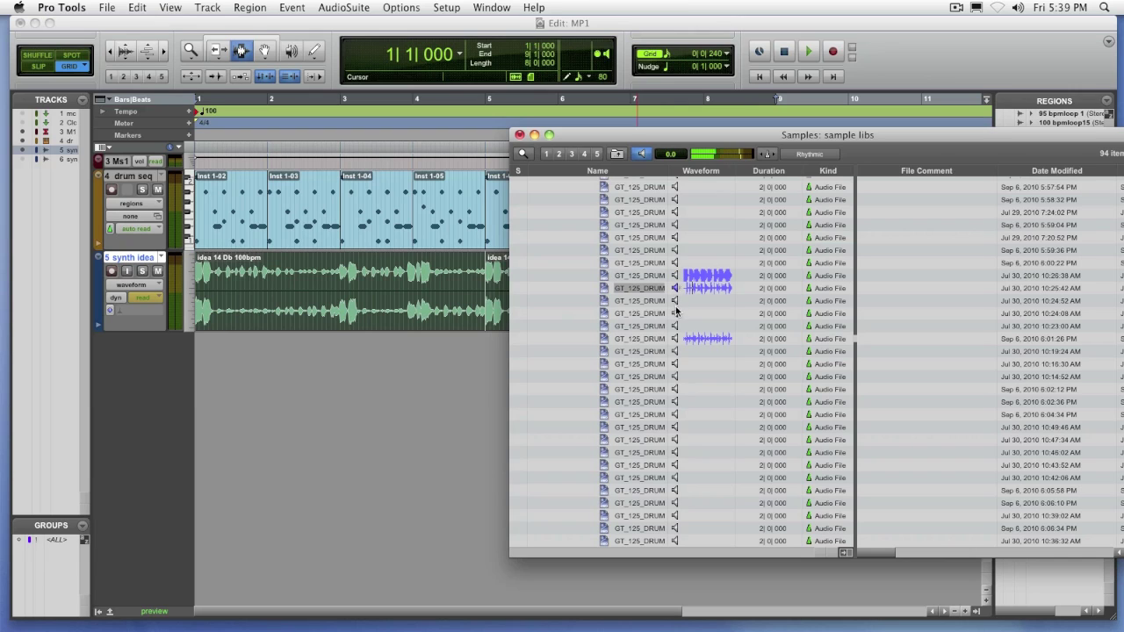
{"action": "left_click", "coordinate": [676, 314]}
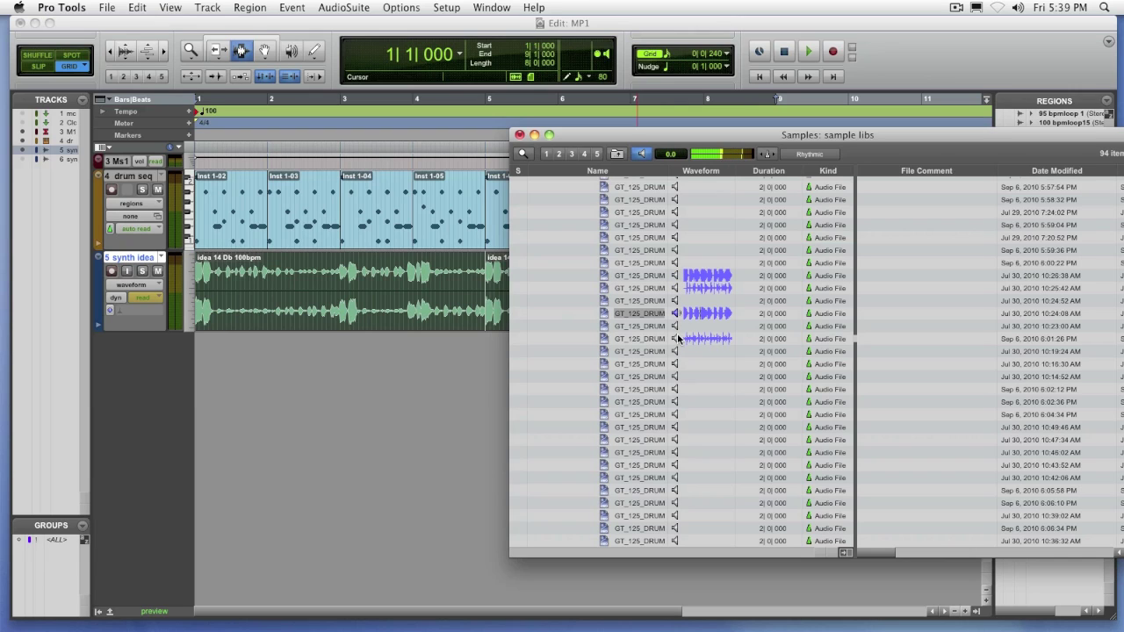
{"action": "left_click", "coordinate": [676, 339]}
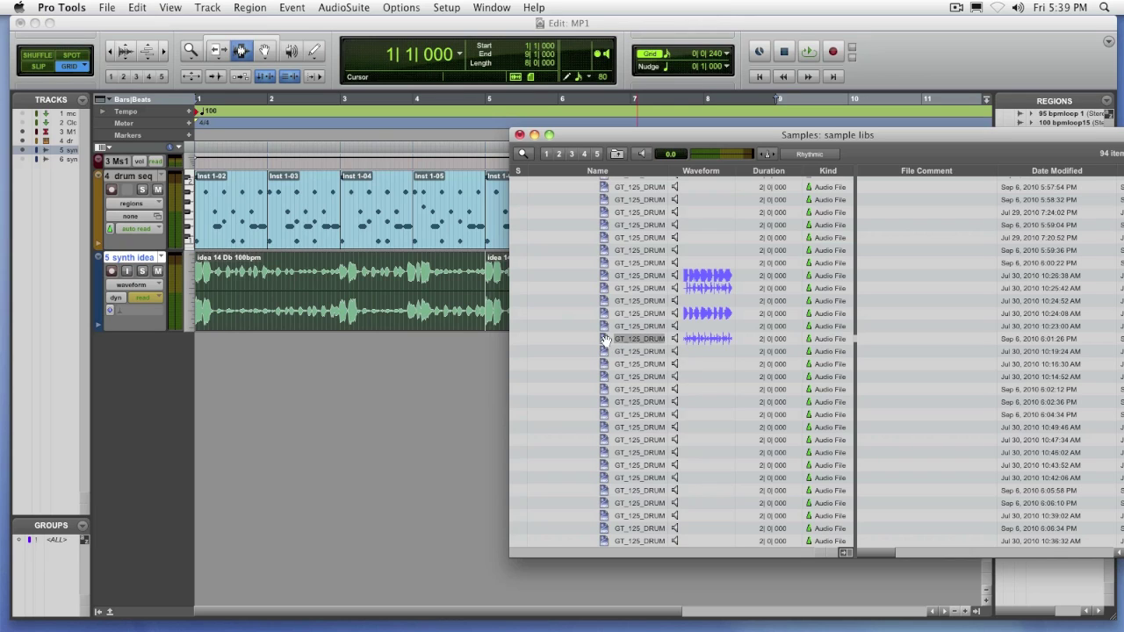
- Import GT_125_DRUMLOOP_132 as a new track and send the browser to the back
{"action": "left_click_drag", "start_coordinate": [606, 340], "coordinate": [46, 272]}
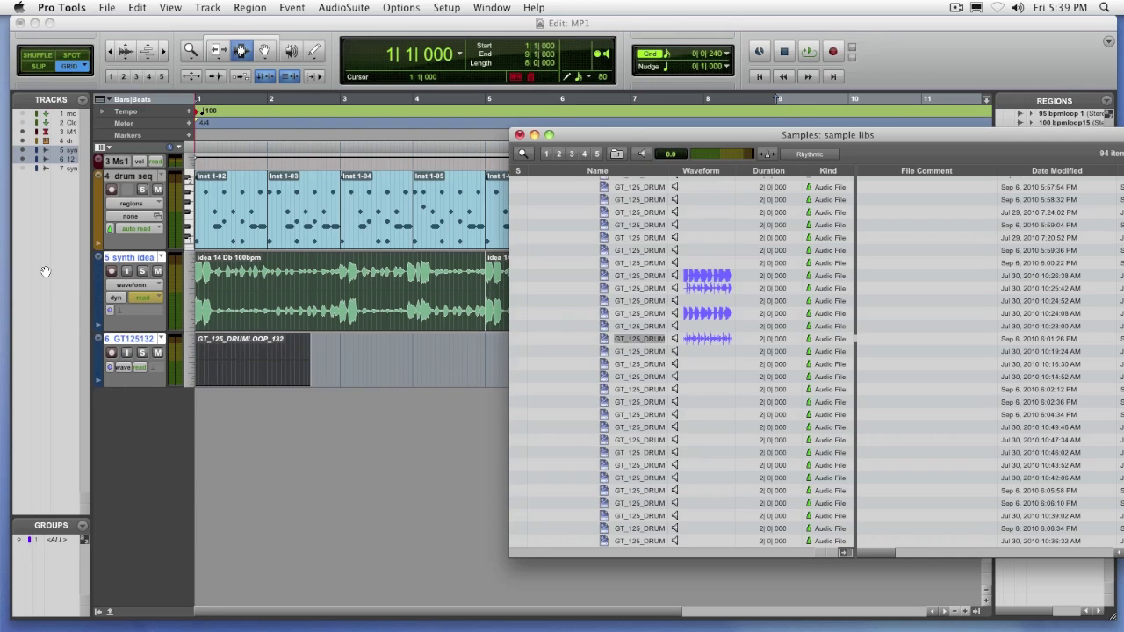
{"action": "left_click", "coordinate": [494, 7]}
{"action": "mouse_move", "coordinate": [513, 231]}
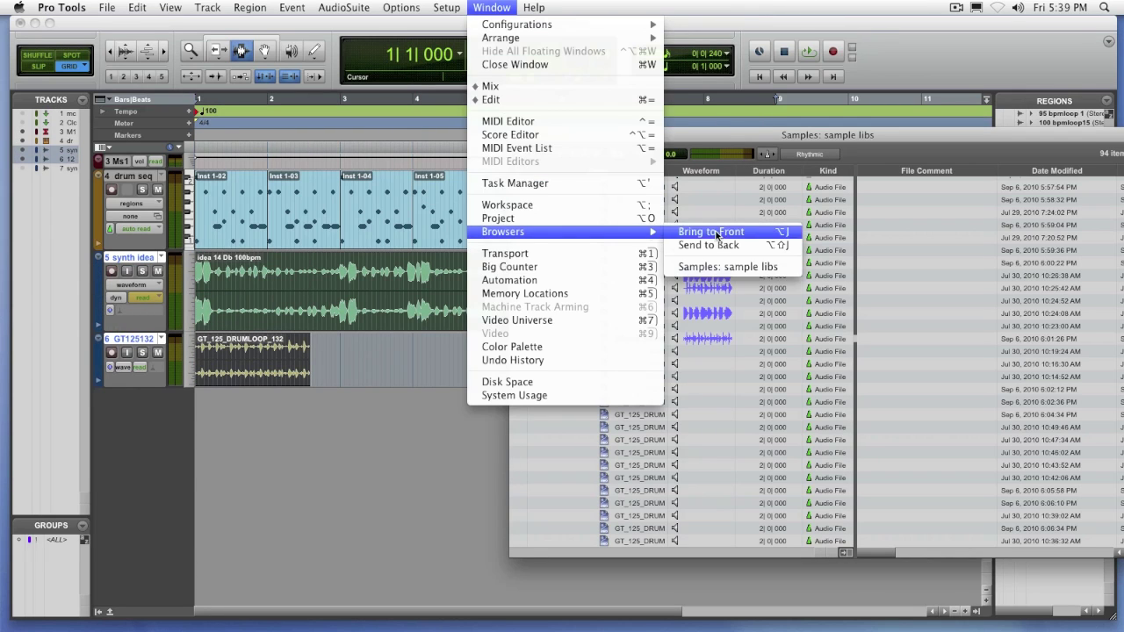
{"action": "left_click", "coordinate": [709, 245]}
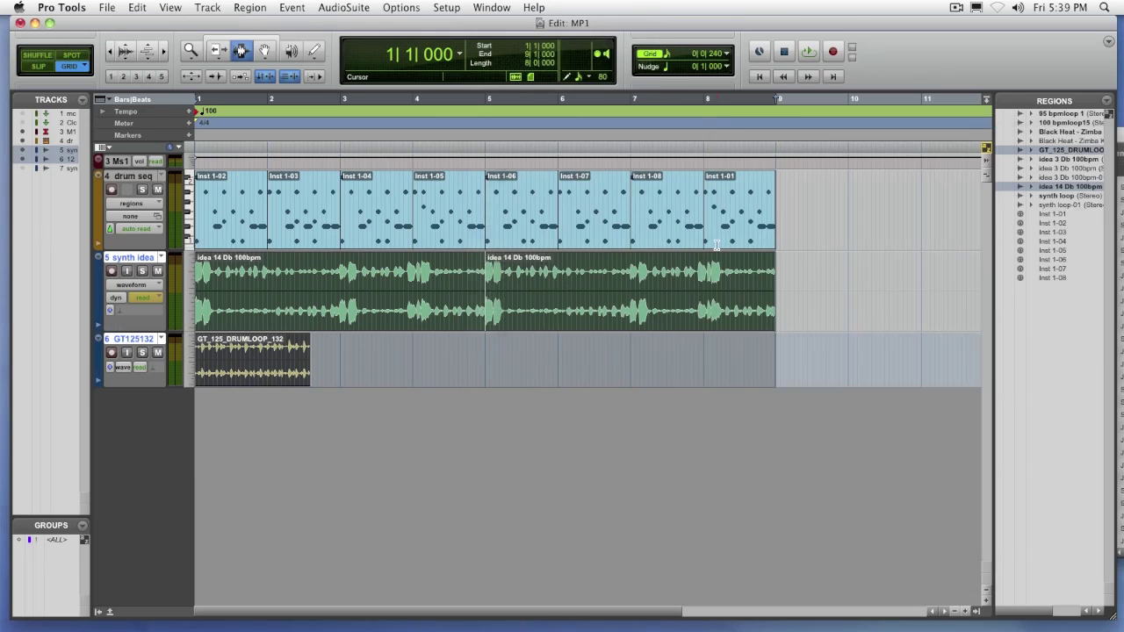
- Select the GT_125 region, solo its track, and make the track taller
{"action": "left_click", "coordinate": [301, 369]}
{"action": "double_click", "coordinate": [294, 369]}
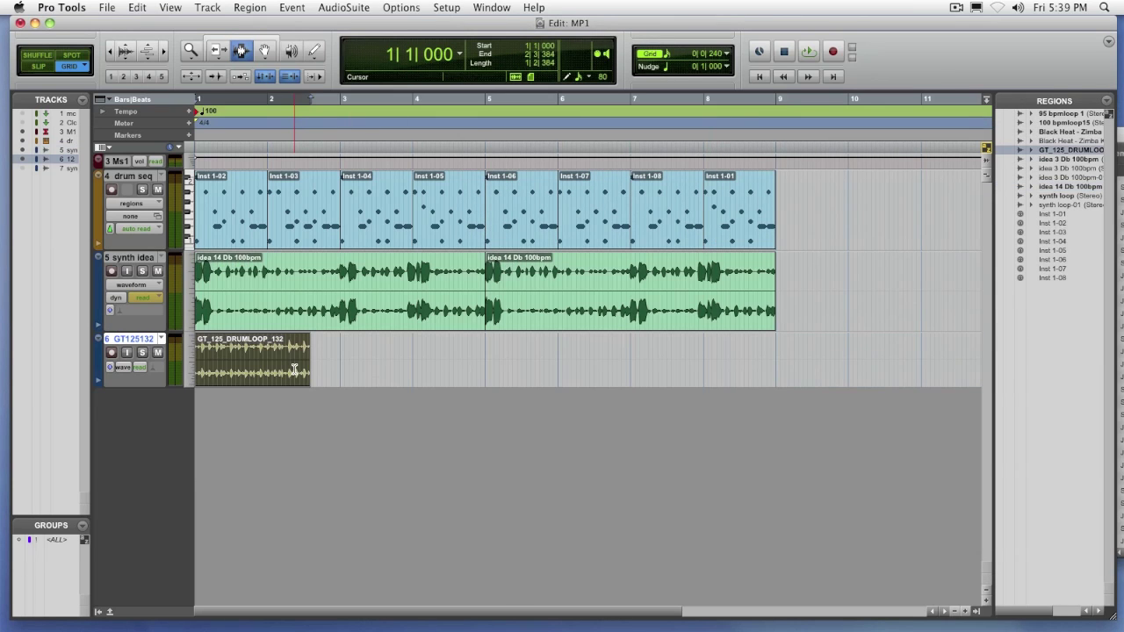
{"action": "left_click", "coordinate": [143, 354]}
{"action": "left_click_drag", "start_coordinate": [145, 387], "coordinate": [146, 430]}
- Play the soloed drum loop twice to hear it alone
{"action": "key", "text": "space"}
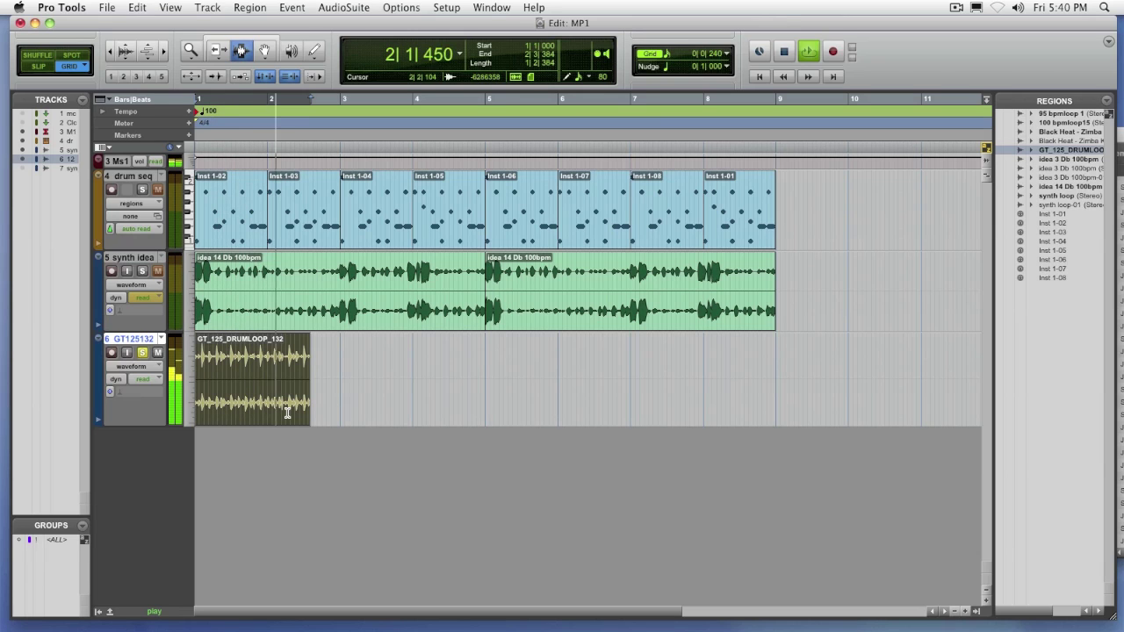
{"action": "key", "text": "space"}
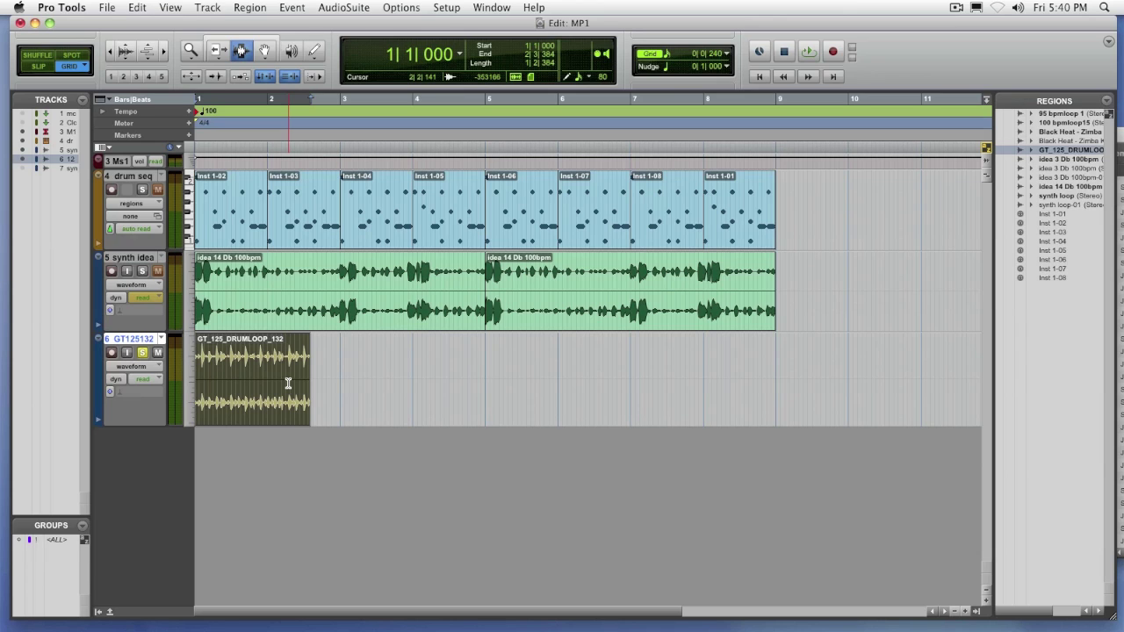
{"action": "key", "text": "space"}
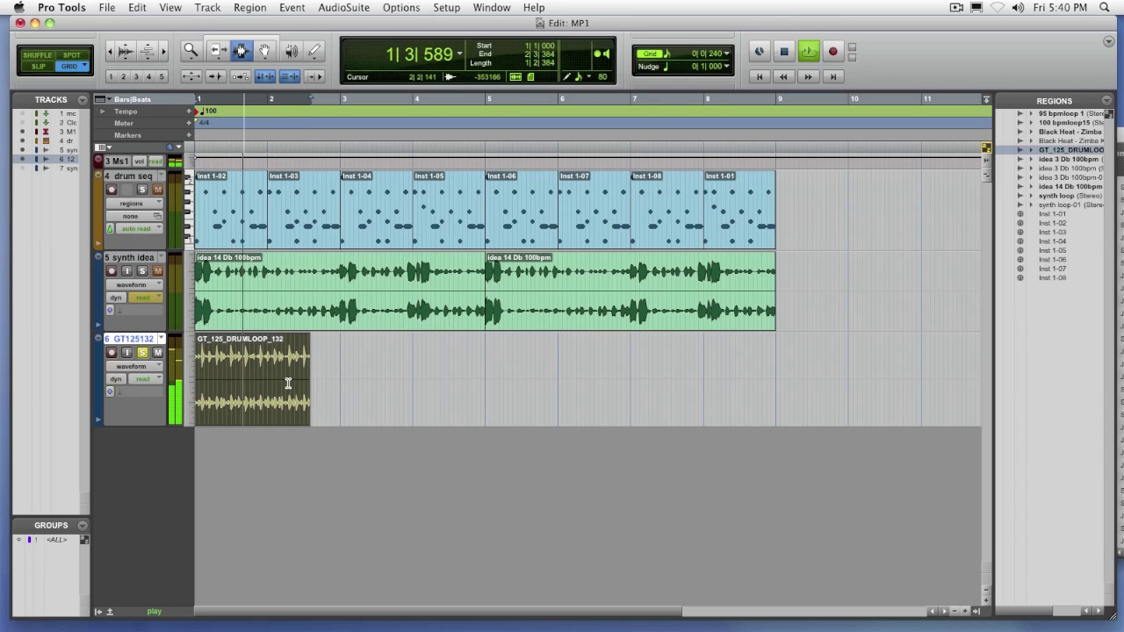
{"action": "key", "text": "space"}
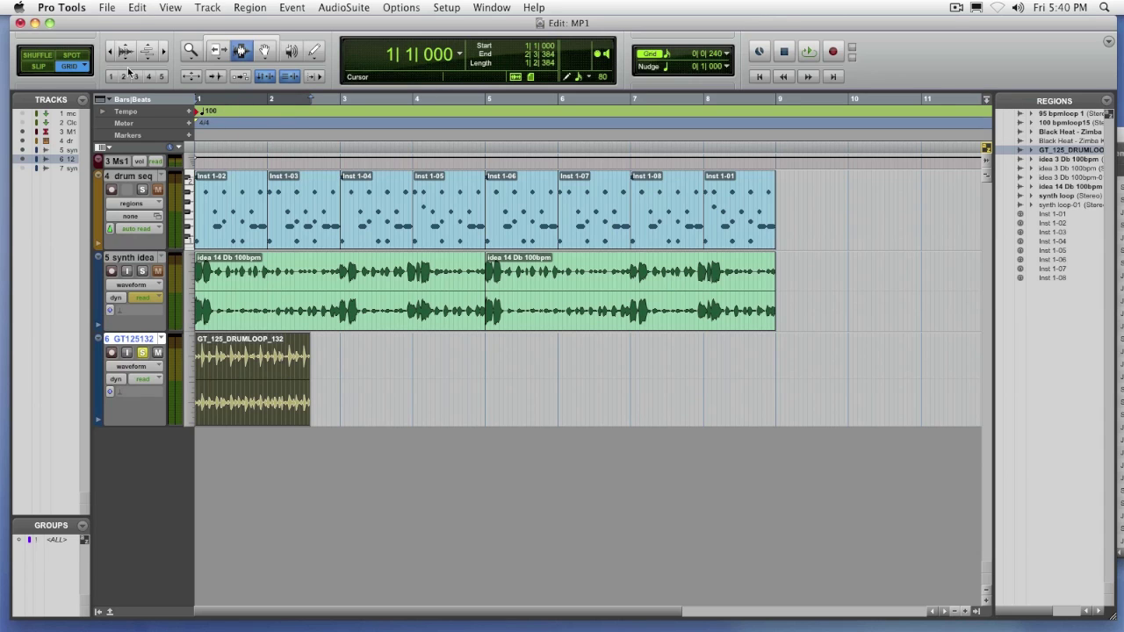
- Zoom in on the timeline, switch to Slip mode, and play the loop
{"action": "left_click", "coordinate": [164, 51]}
{"action": "left_click", "coordinate": [163, 52]}
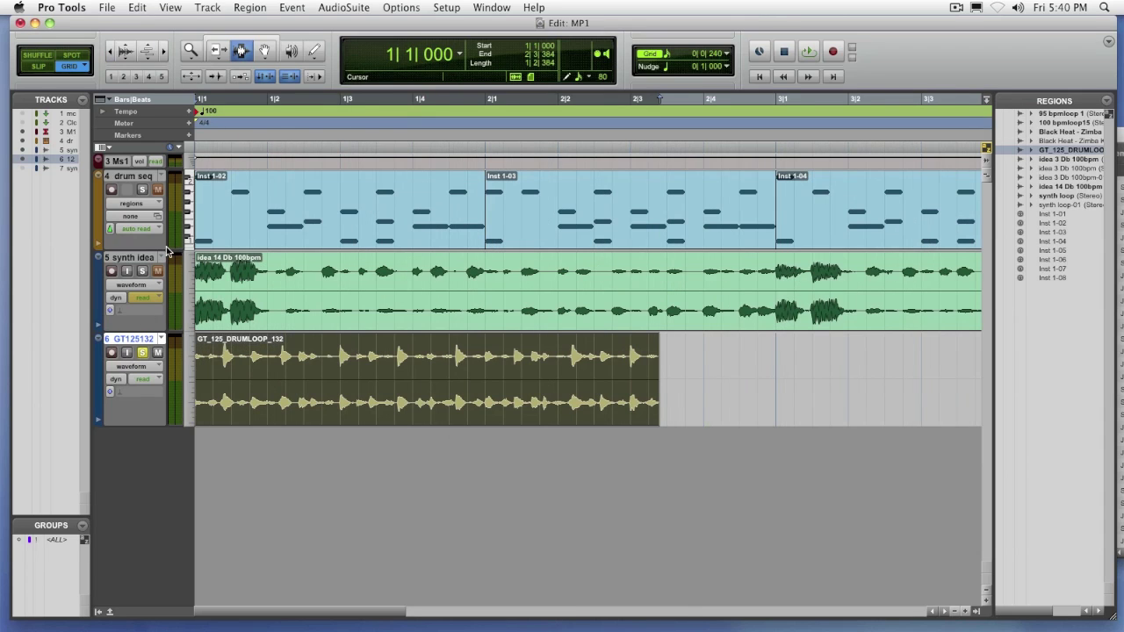
{"action": "left_click", "coordinate": [32, 68]}
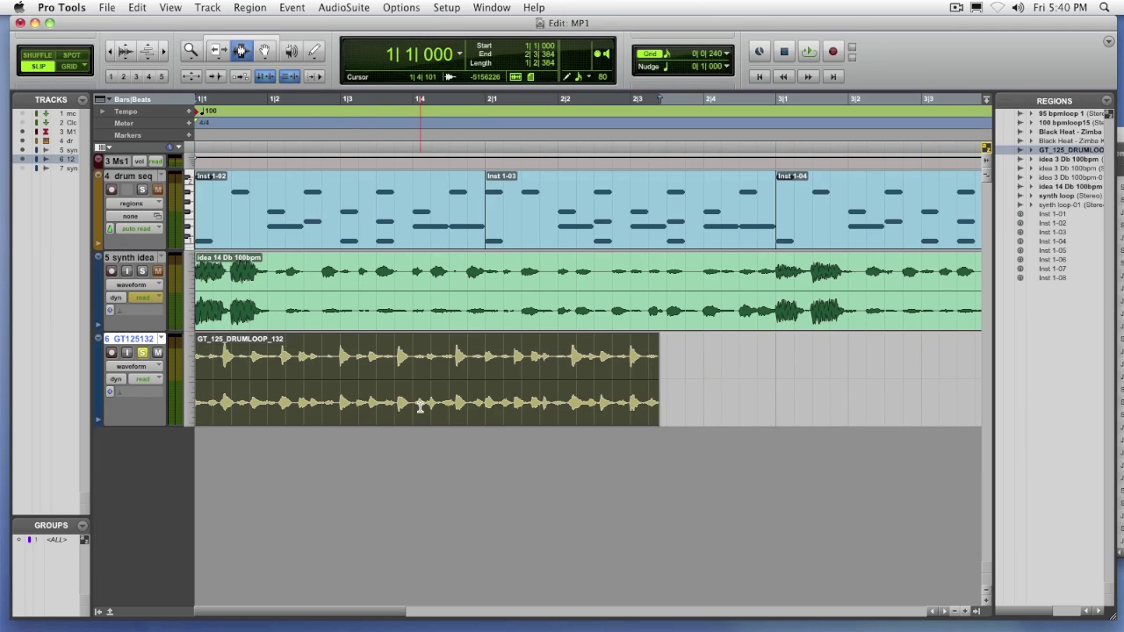
{"action": "key", "text": "space"}
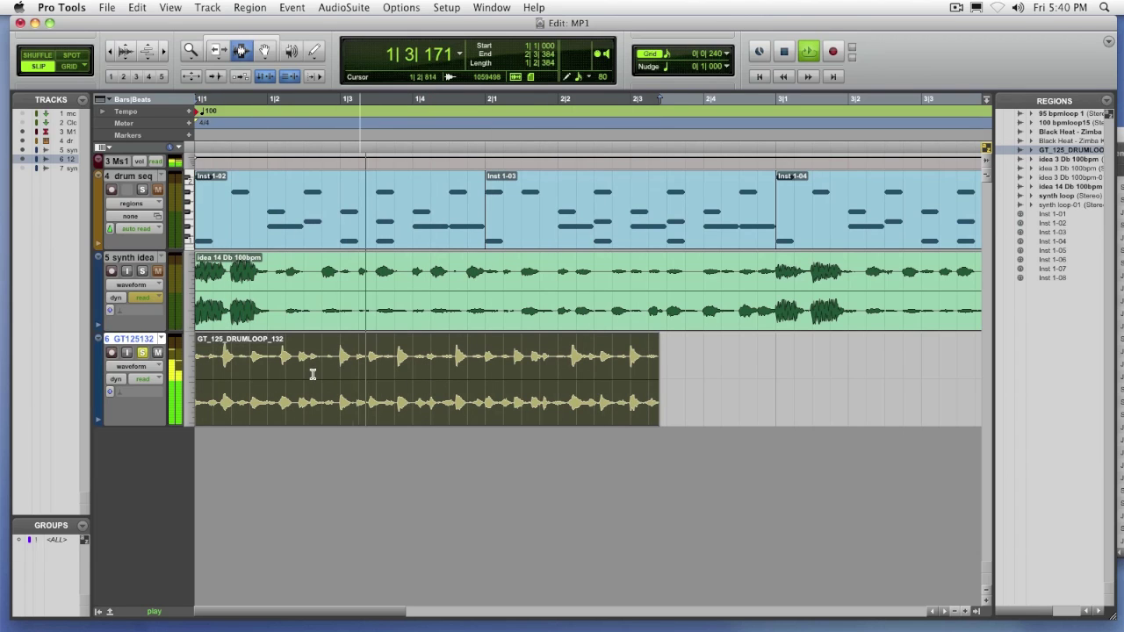
{"action": "key", "text": "space"}
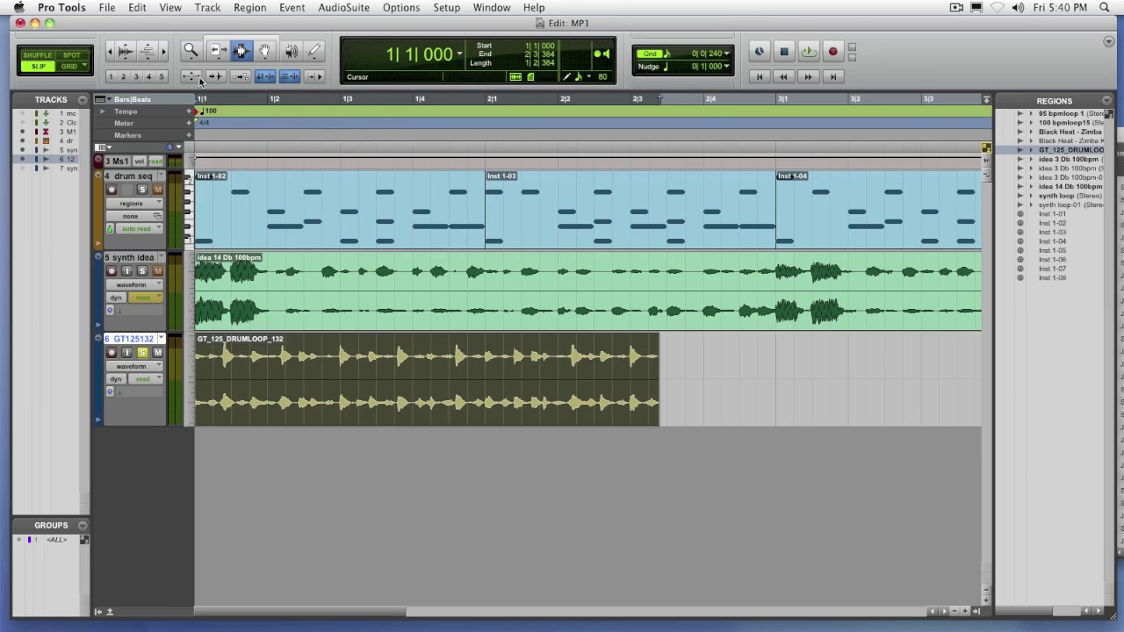
- Trim the drum loop's start later with the Trimmer and audition it
{"action": "left_click", "coordinate": [219, 52]}
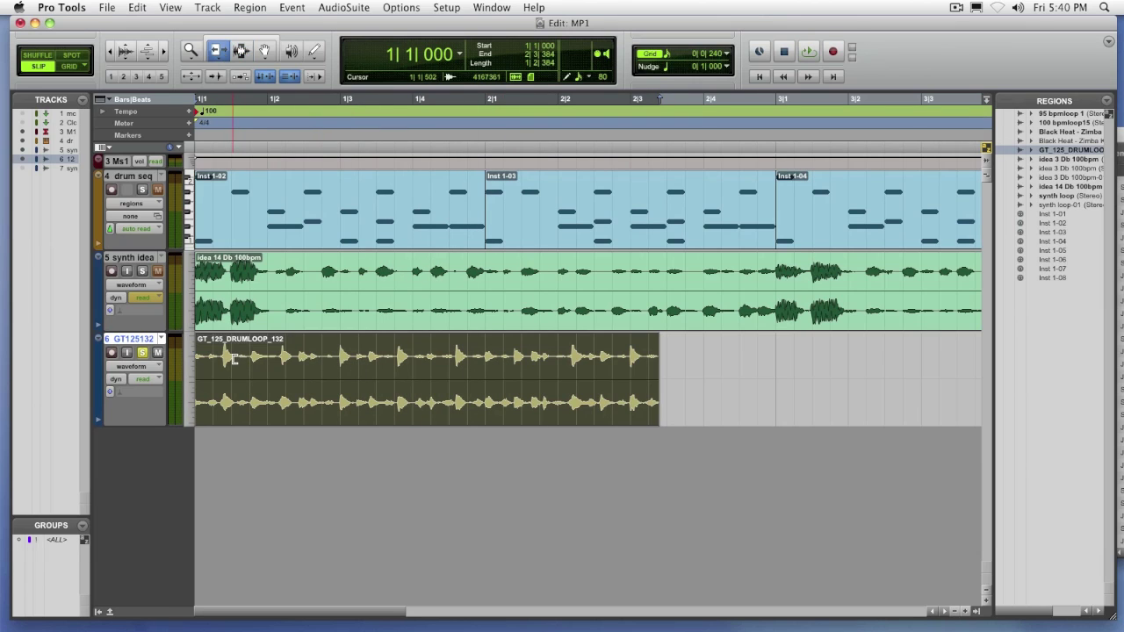
{"action": "key", "text": "space"}
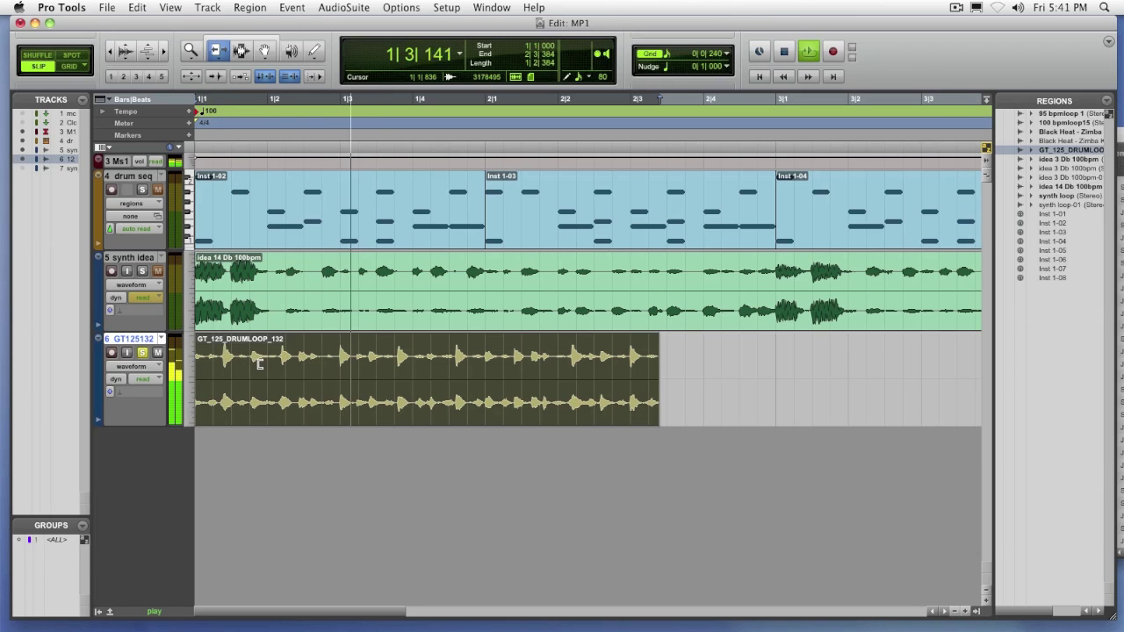
{"action": "key", "text": "space"}
{"action": "left_click_drag", "start_coordinate": [224, 365], "coordinate": [341, 369]}
{"action": "key", "text": "space"}
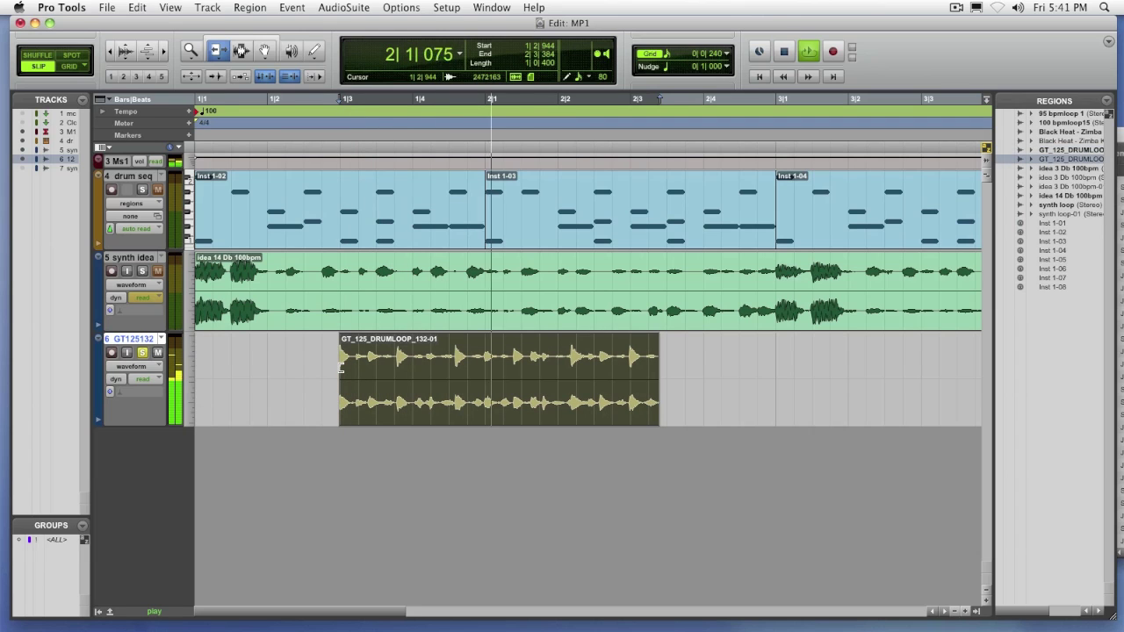
{"action": "key", "text": "space"}
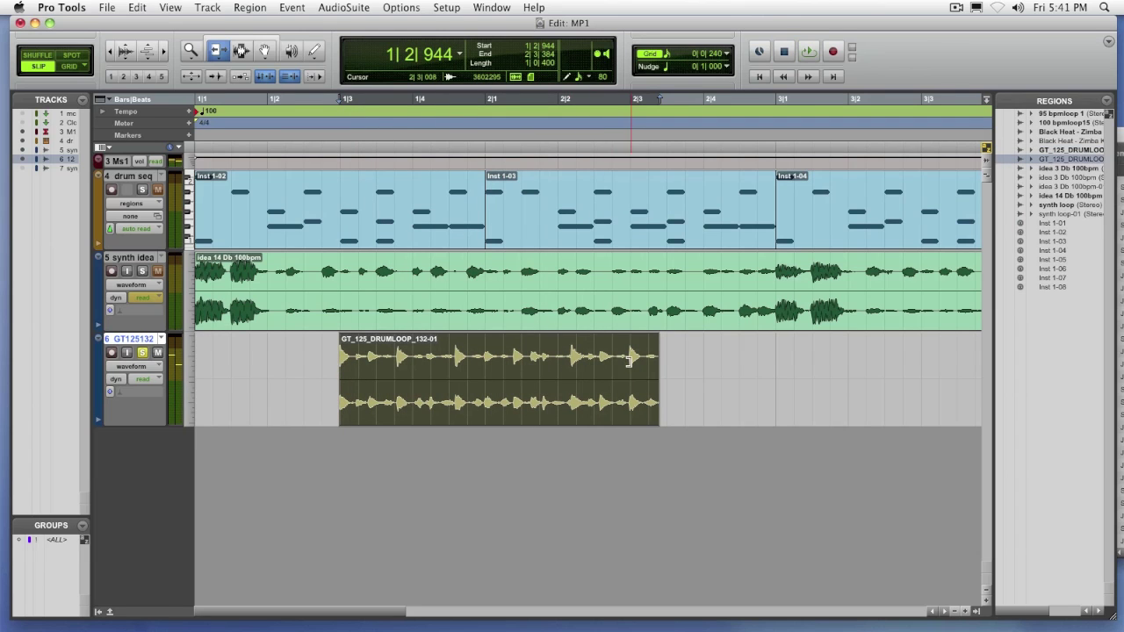
- Trim the drum loop's end earlier and audition the shortened loop
{"action": "left_click", "coordinate": [575, 365], "text": "shift"}
{"action": "left_click", "coordinate": [571, 366]}
{"action": "key", "text": "space"}
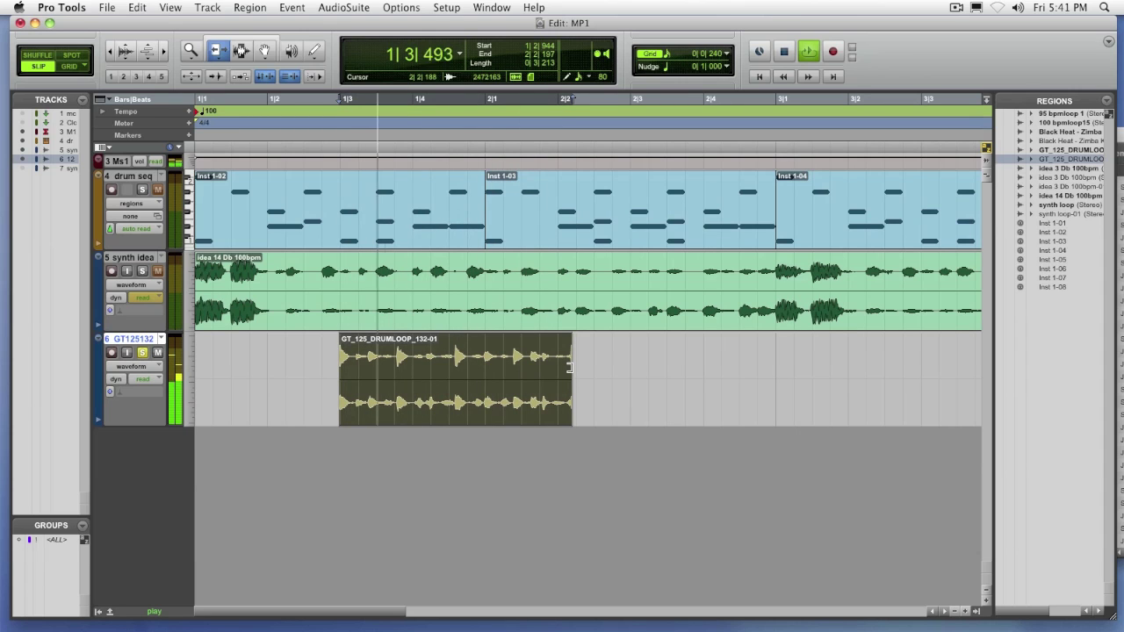
{"action": "key", "text": "space"}
{"action": "left_click_drag", "start_coordinate": [570, 367], "coordinate": [567, 367]}
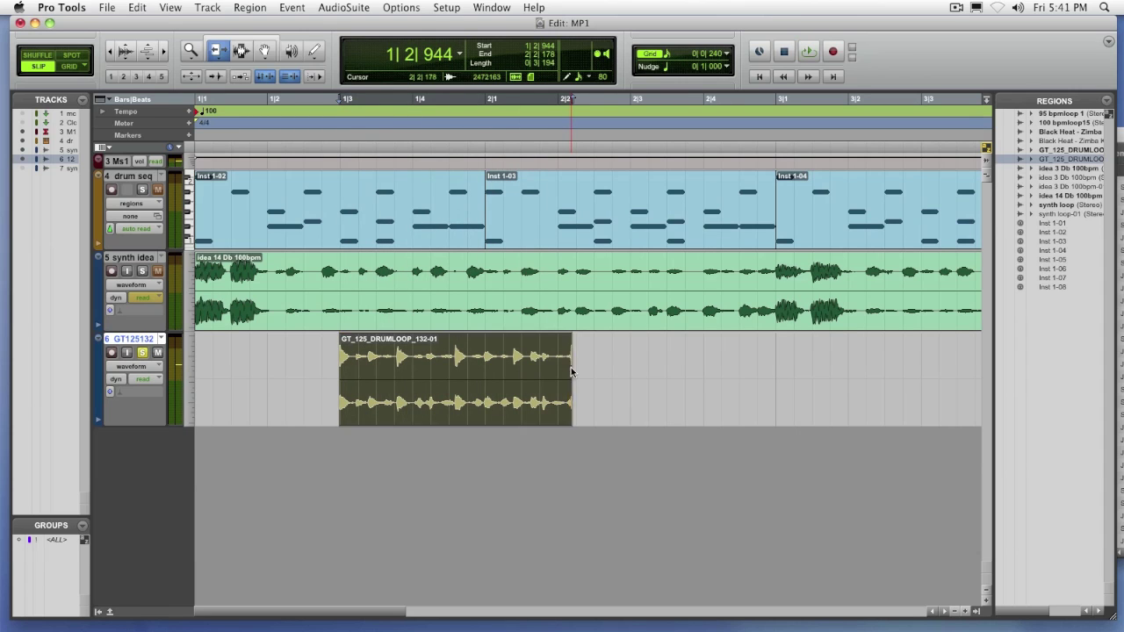
{"action": "key", "text": "space"}
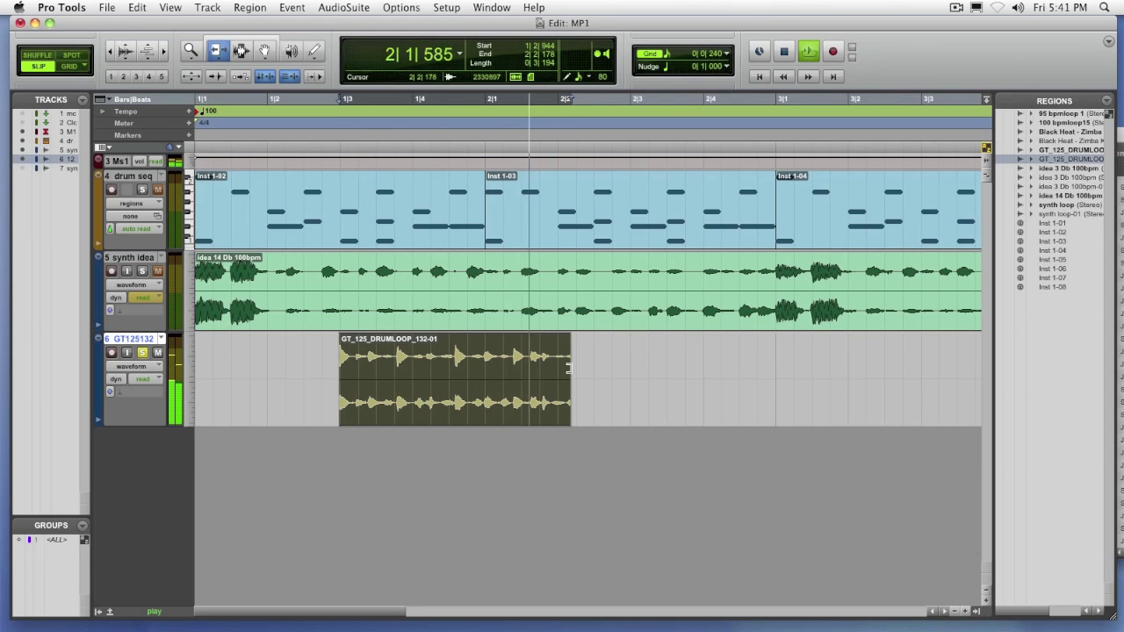
{"action": "key", "text": "space"}
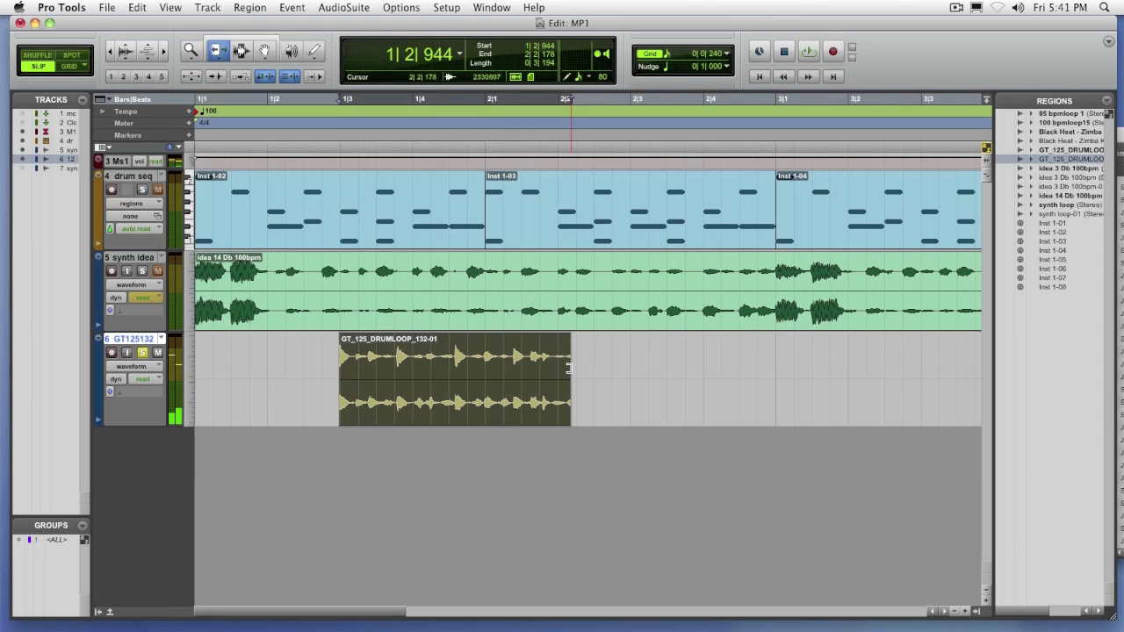
- Zoom in and fine-trim the loop start to 1|3|001, then refine the end
{"action": "key", "text": "super+bracketright"}
{"action": "key", "text": "super+bracketright"}
{"action": "key", "text": "super+bracketright"}
{"action": "key", "text": "super+bracketright"}
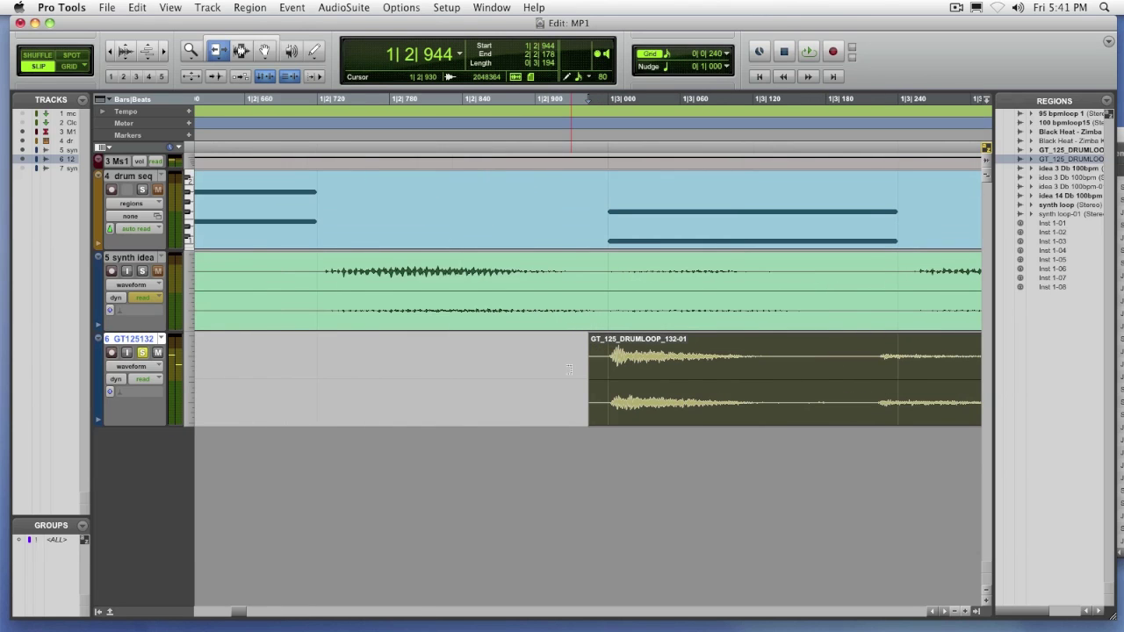
{"action": "left_click_drag", "start_coordinate": [590, 377], "coordinate": [611, 376]}
{"action": "key", "text": "Right"}
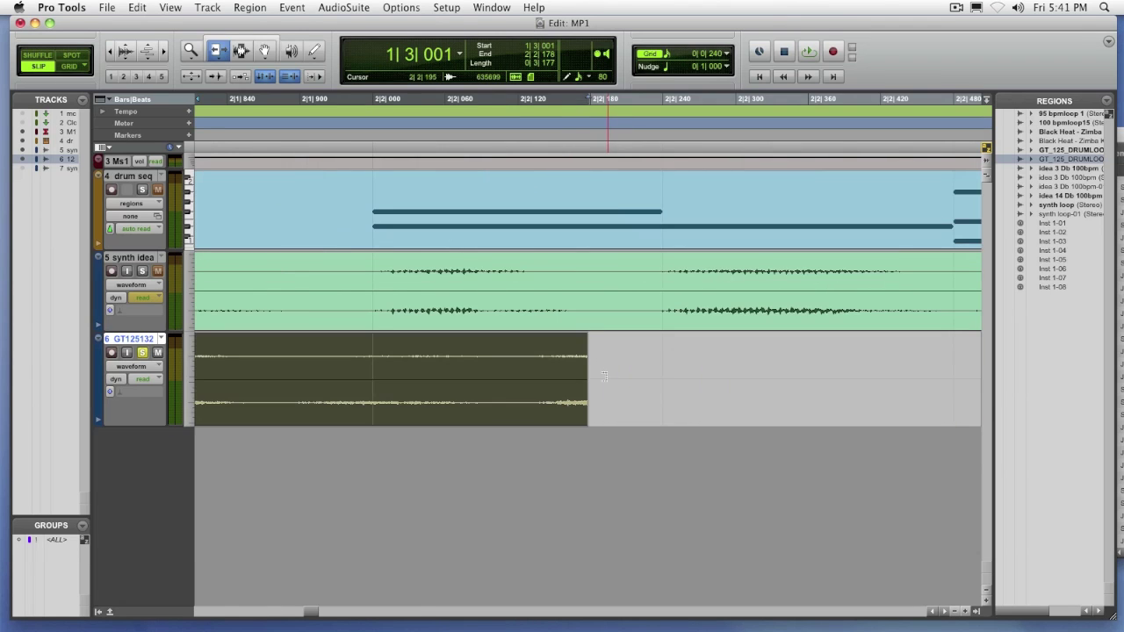
{"action": "left_click_drag", "start_coordinate": [576, 373], "coordinate": [604, 374]}
{"action": "scroll", "coordinate": [604, 373], "scroll_direction": "up", "scroll_amount": 3}
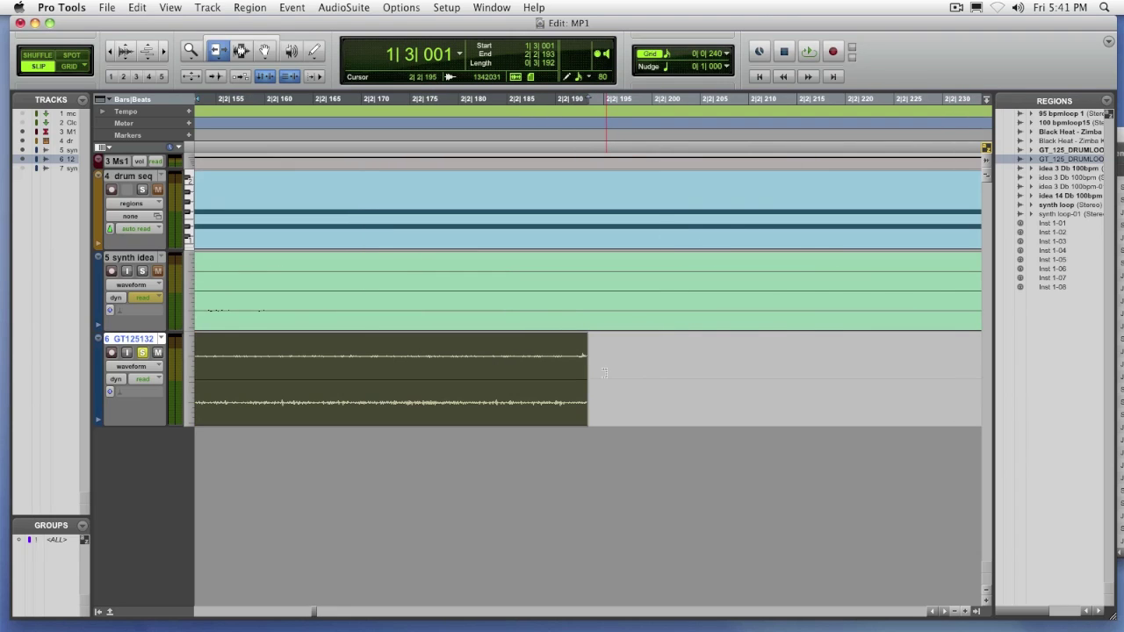
{"action": "left_click_drag", "start_coordinate": [585, 364], "coordinate": [601, 356]}
{"action": "key", "text": "Left"}
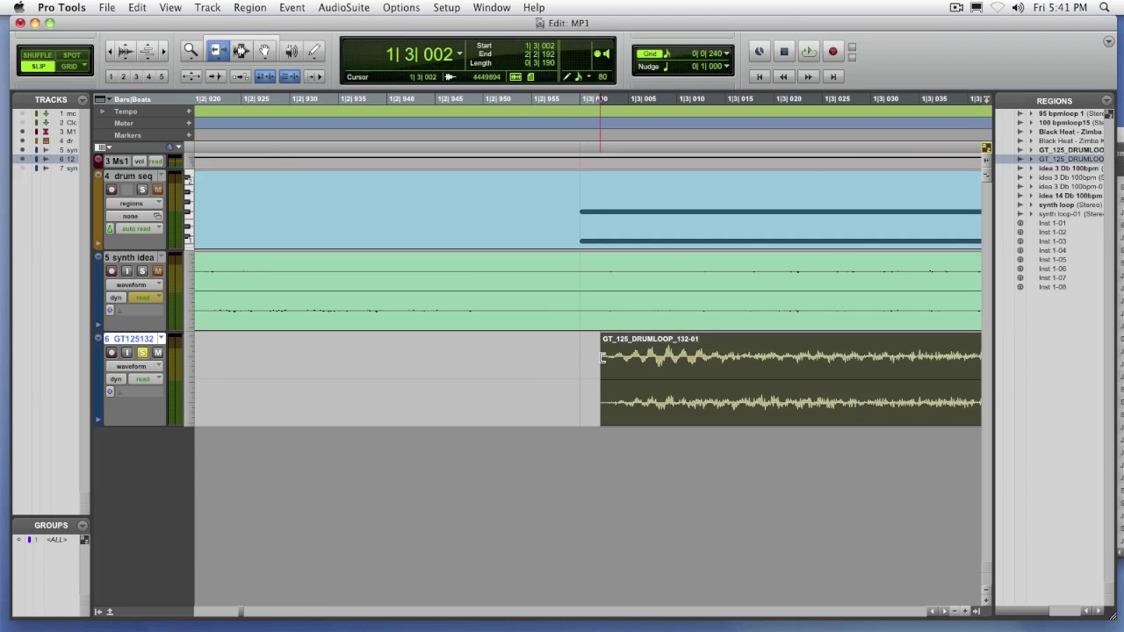
- Move the trimmed GT_125_DRUMLOOP_132-01 region with the Grabber to bar 1|1
{"action": "scroll", "coordinate": [601, 356], "scroll_direction": "down", "scroll_amount": 3}
{"action": "scroll", "coordinate": [601, 356], "scroll_direction": "down", "scroll_amount": 3}
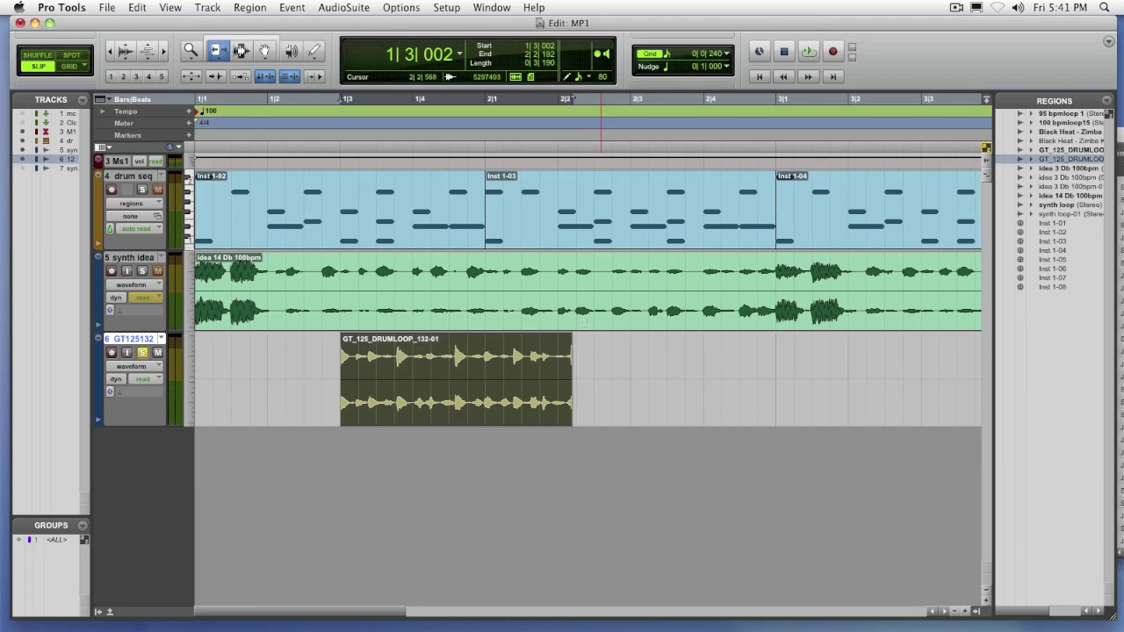
{"action": "left_click", "coordinate": [265, 51]}
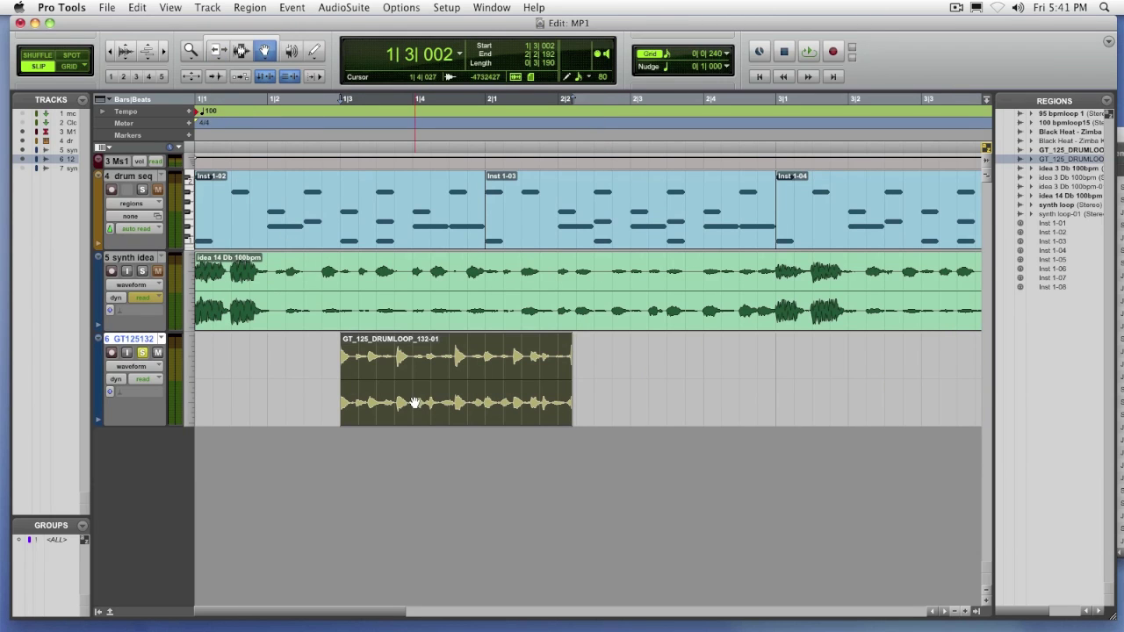
{"action": "left_click_drag", "start_coordinate": [414, 405], "coordinate": [183, 401]}
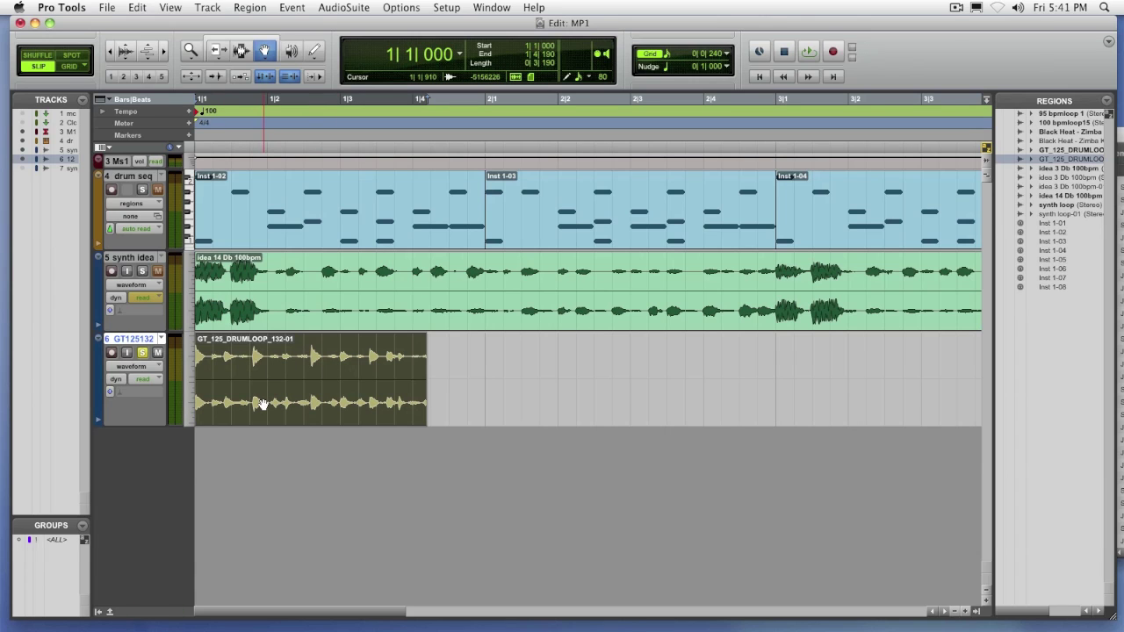
{"action": "key", "text": "space"}
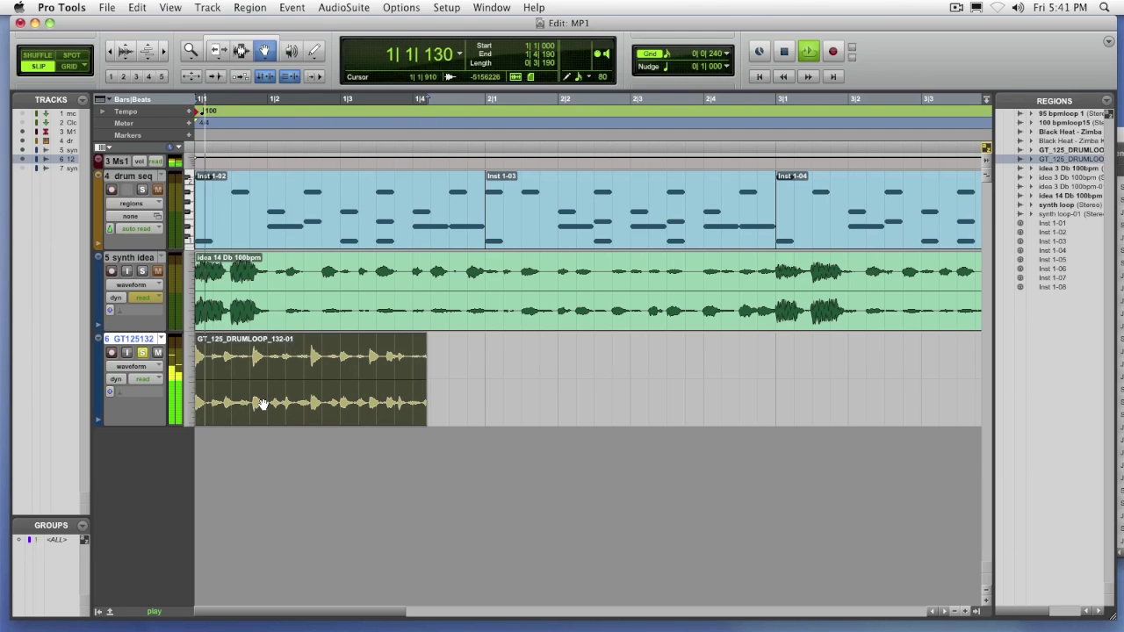
{"action": "key", "text": "space"}
{"action": "key", "text": "space"}
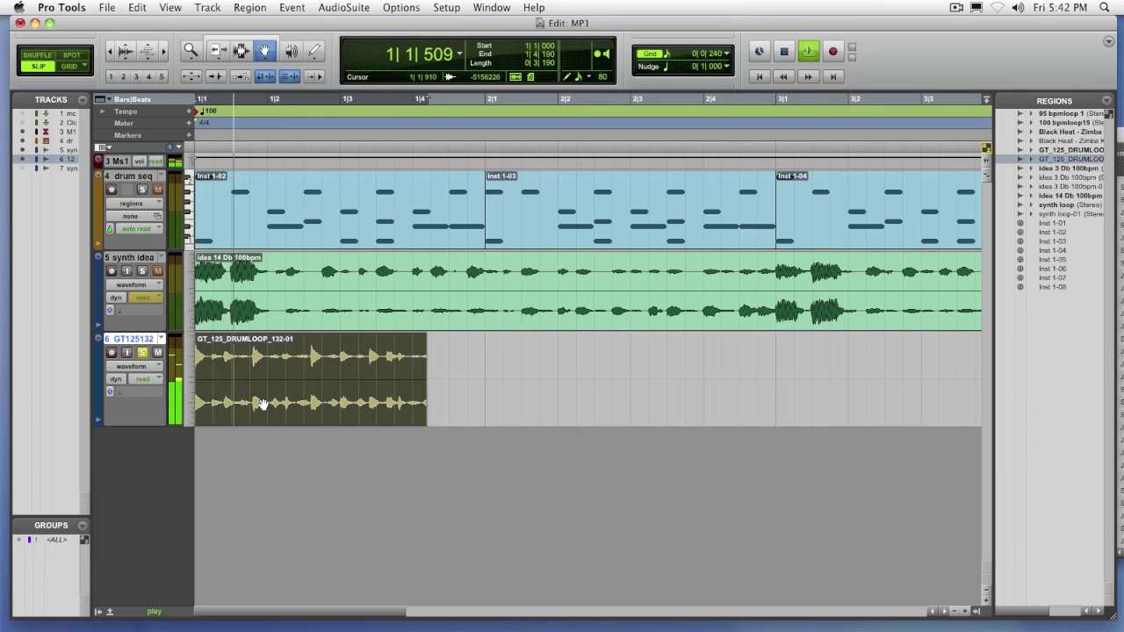
{"action": "key", "text": "space"}
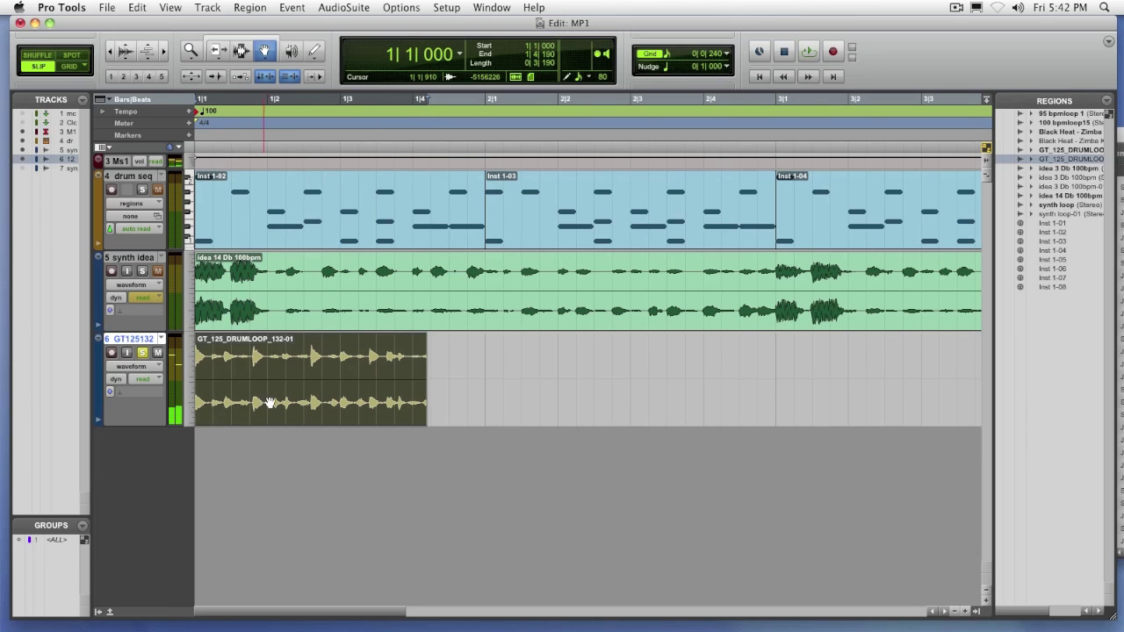
{"action": "left_click", "coordinate": [145, 354]}
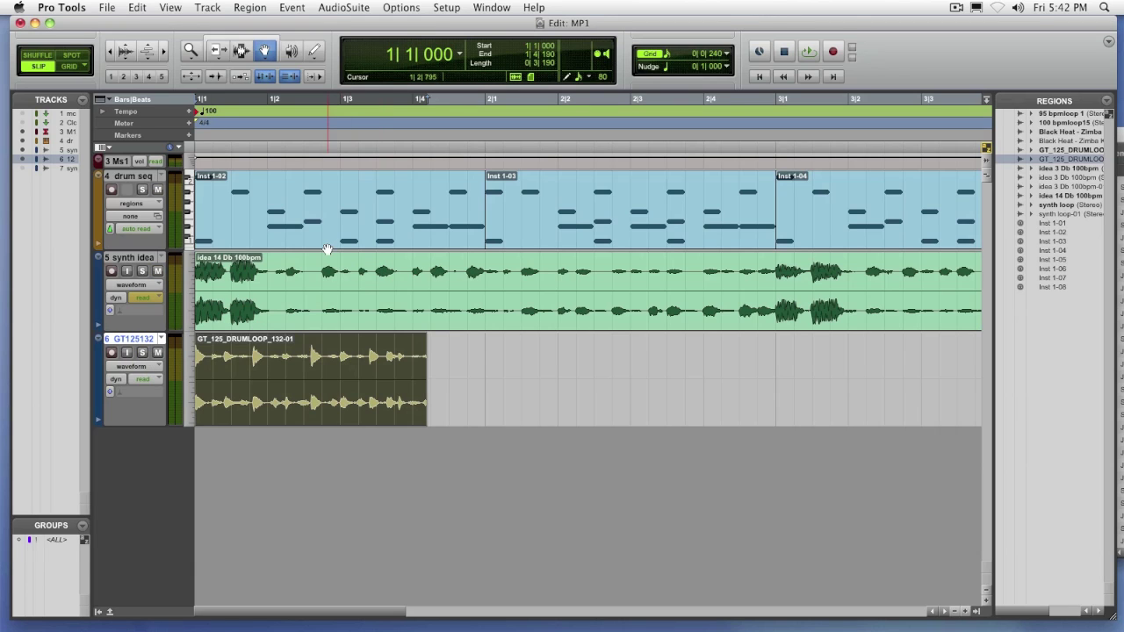
{"action": "key", "text": "space"}
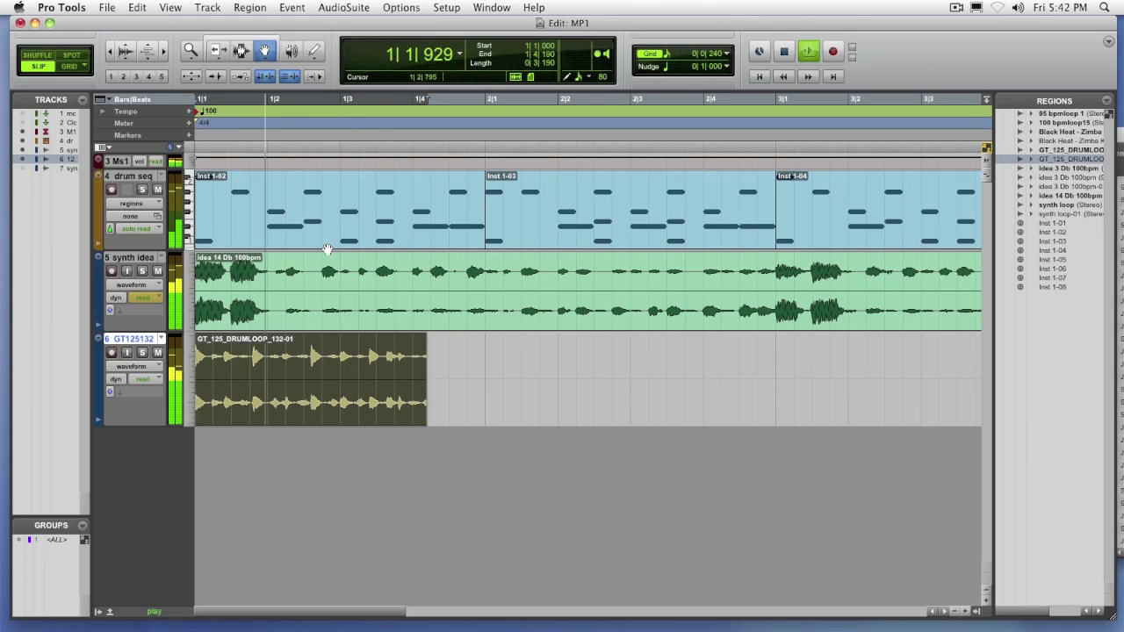
{"action": "key", "text": "space"}
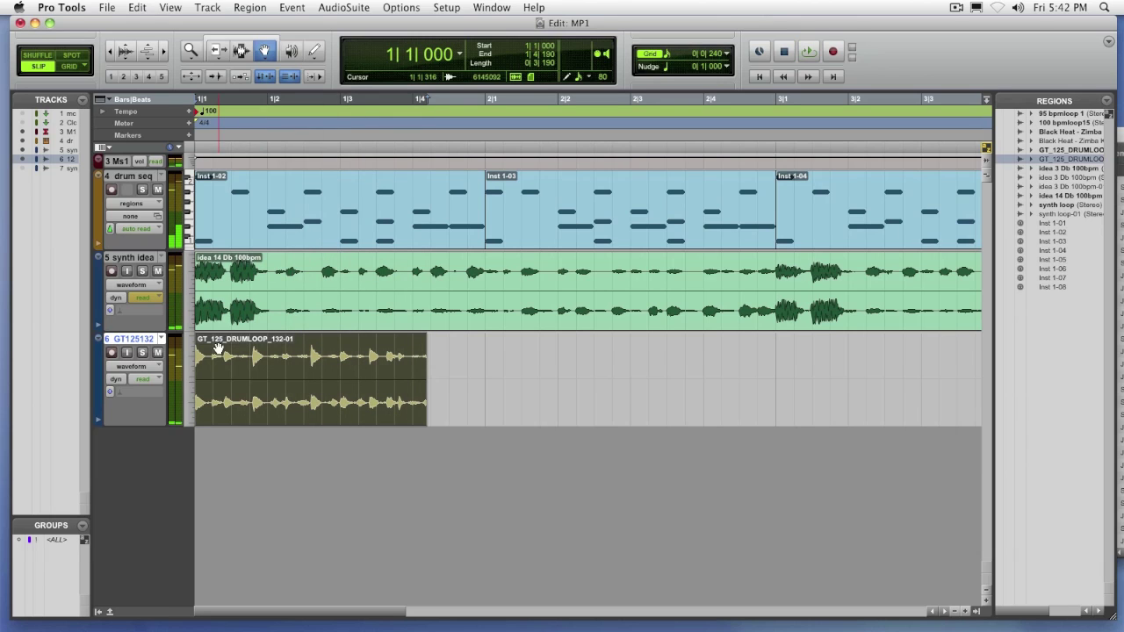
{"action": "left_click", "coordinate": [143, 352]}
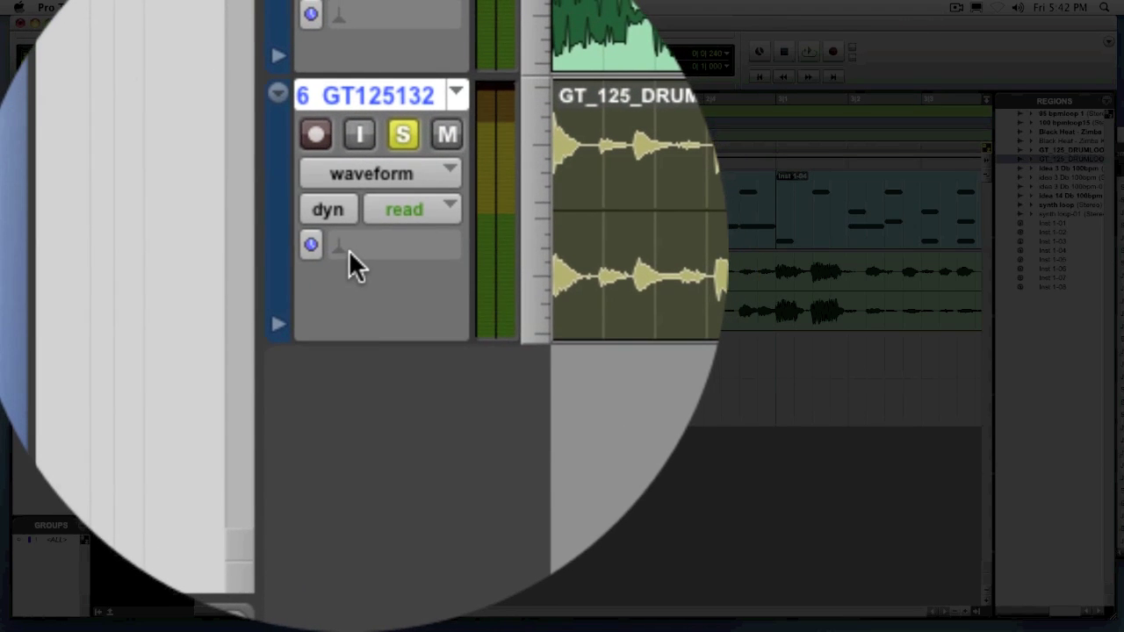
- Set the drum track's Elastic Audio plug-in to Rhythmic
{"action": "left_click", "coordinate": [350, 251]}
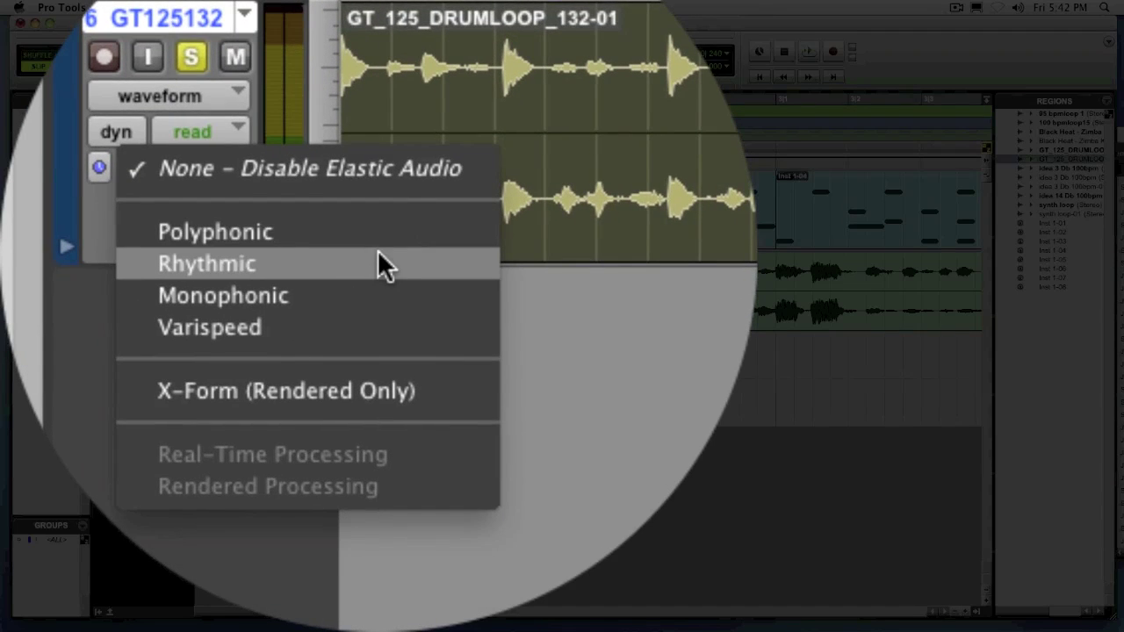
{"action": "left_click", "coordinate": [380, 255]}
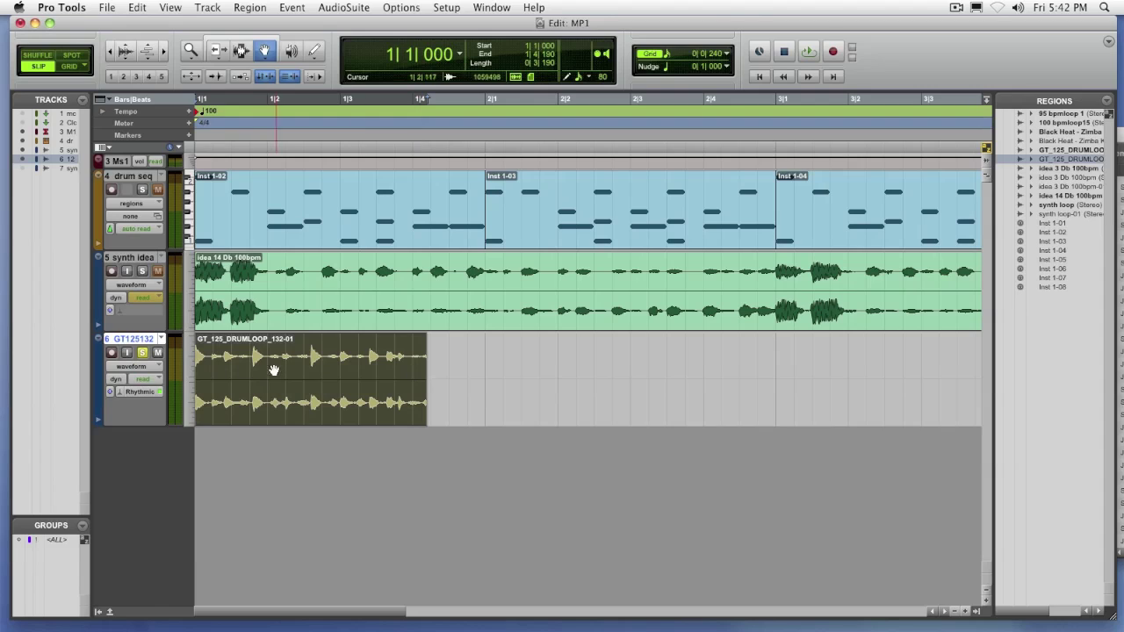
- Switch the drum track to Warp view and stretch the loop to end at 2|1
{"action": "left_click", "coordinate": [134, 367]}
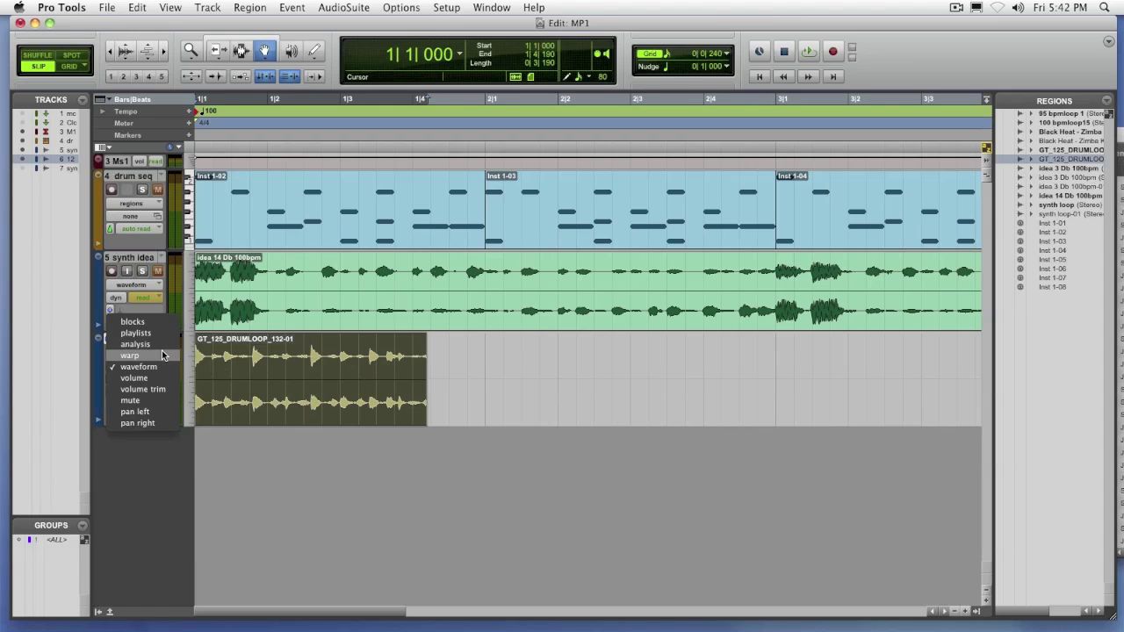
{"action": "left_click", "coordinate": [162, 355]}
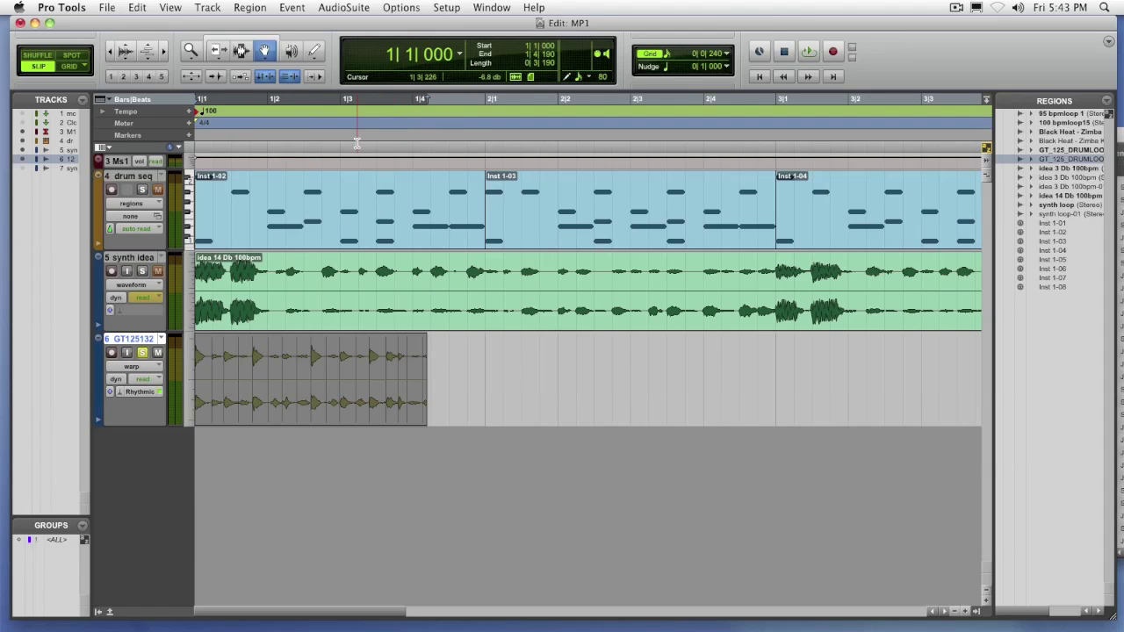
{"action": "left_click", "coordinate": [263, 51]}
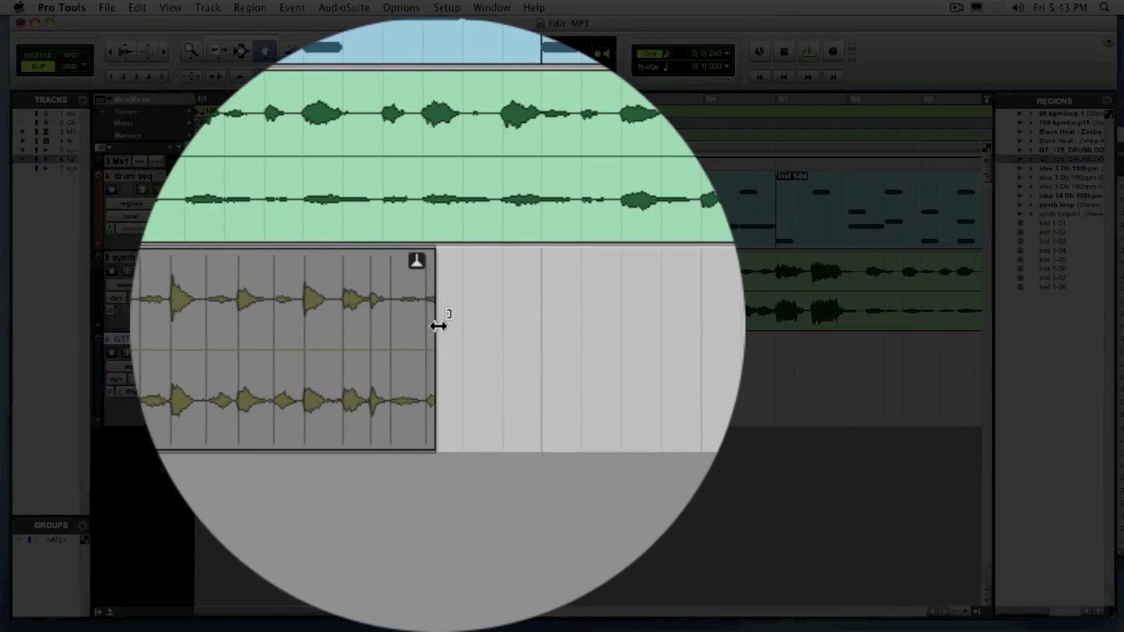
{"action": "left_click_drag", "start_coordinate": [439, 325], "coordinate": [487, 325]}
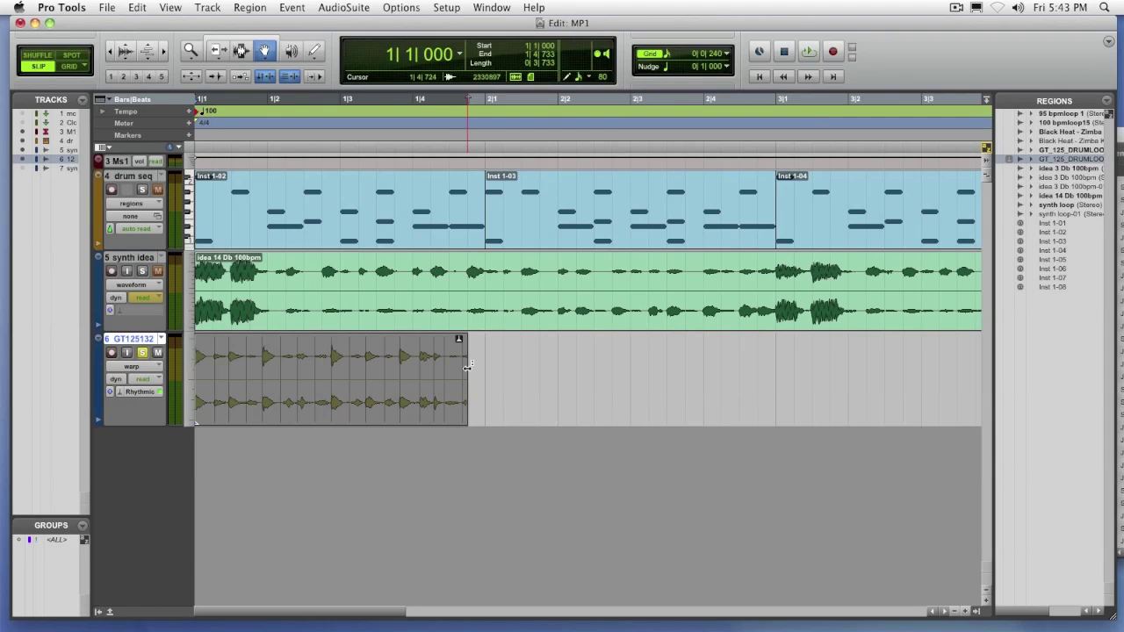
{"action": "mouse_move", "coordinate": [468, 367]}
{"action": "left_mouse_down"}
{"action": "mouse_move", "coordinate": [389, 369]}
{"action": "mouse_move", "coordinate": [454, 370]}
{"action": "left_mouse_up"}
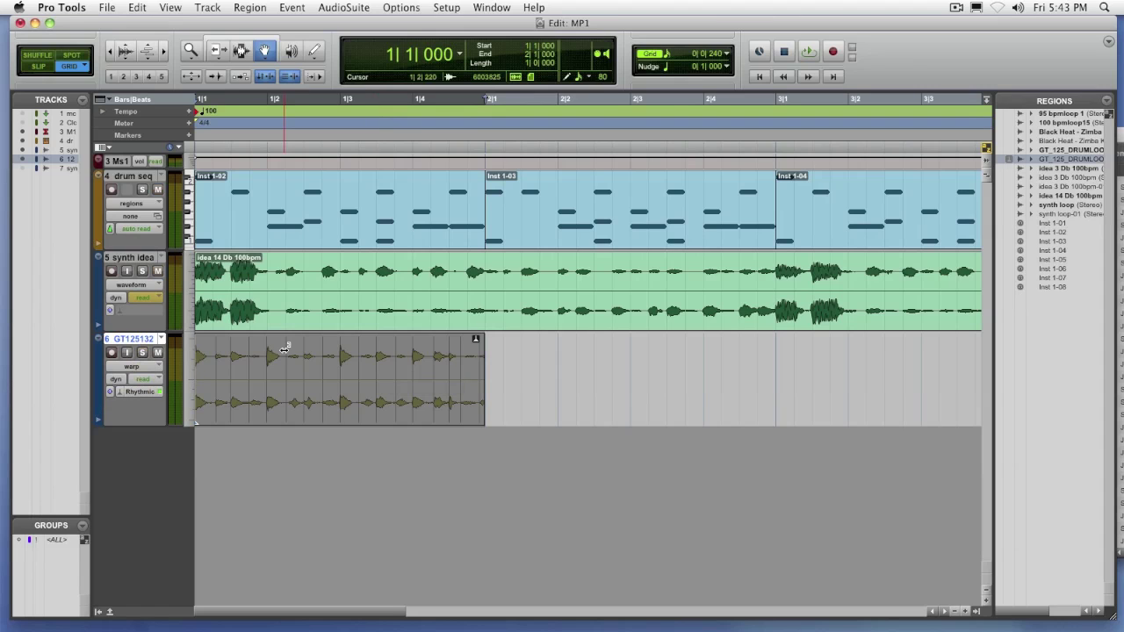
- Play back the stretched loop and make the drum track taller
{"action": "key", "text": "space"}
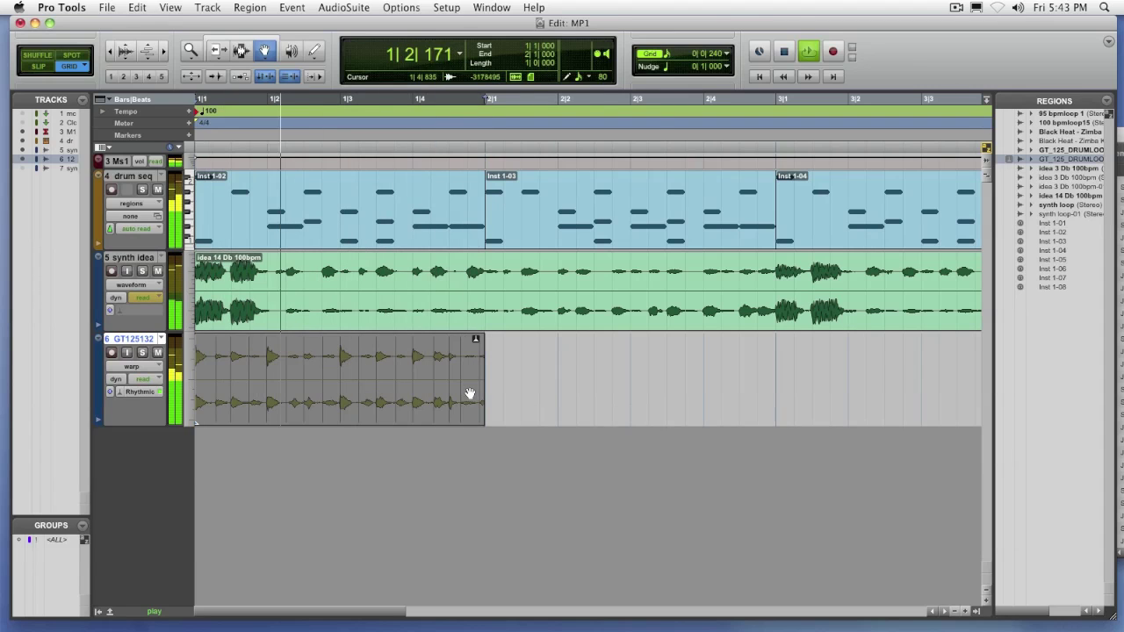
{"action": "key", "text": "space"}
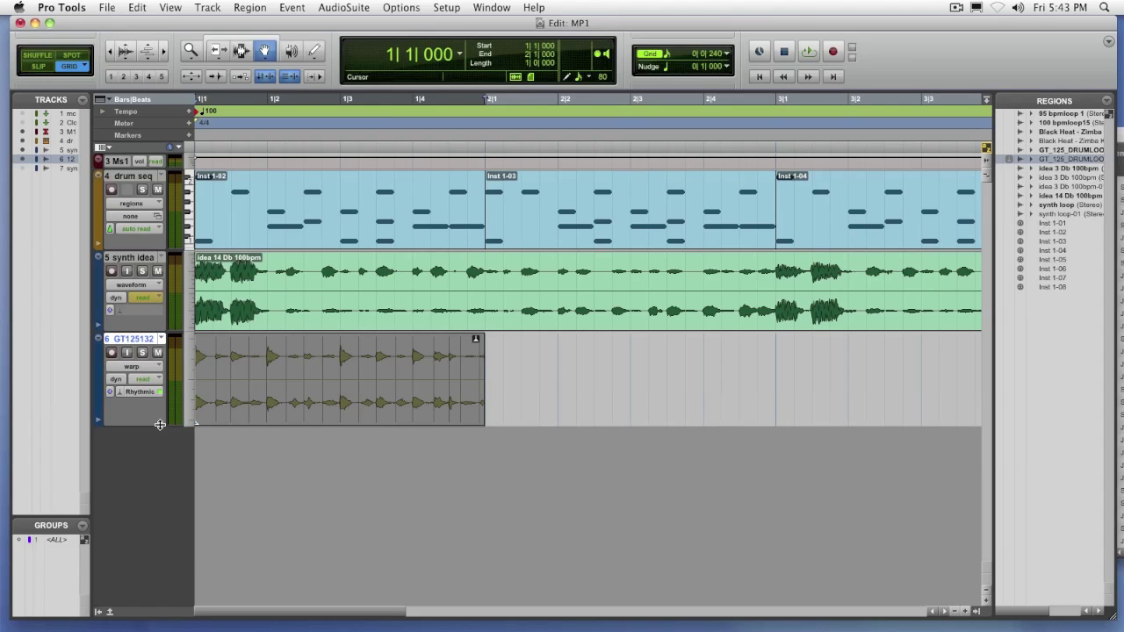
{"action": "left_click_drag", "start_coordinate": [160, 424], "coordinate": [158, 481]}
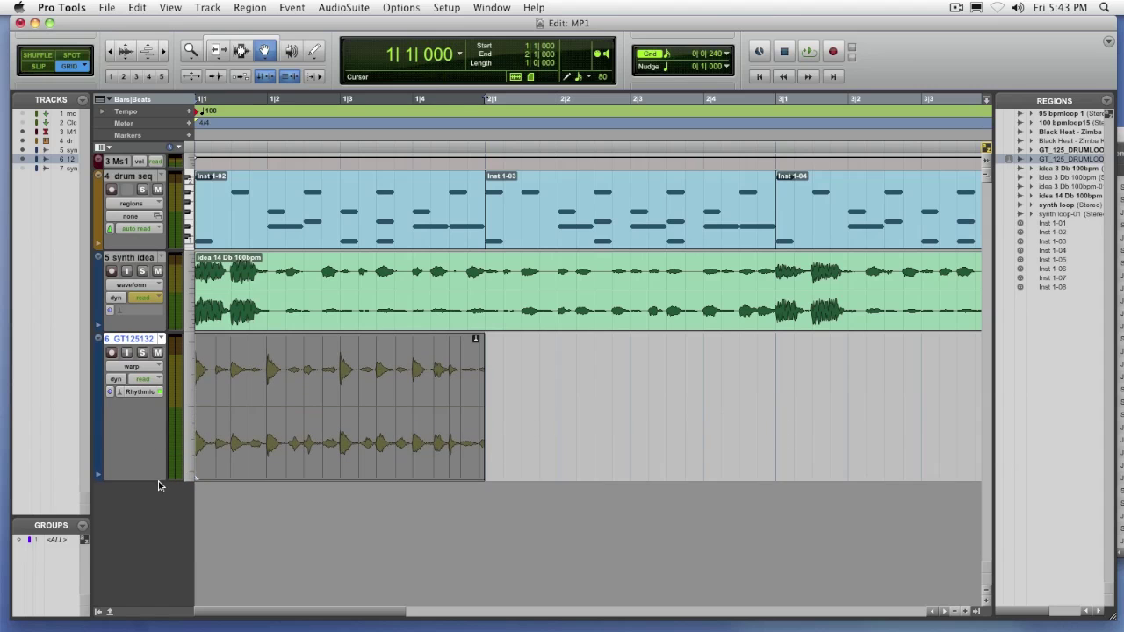
- Zoom in closely and adjust the stretched loop's end to land exactly on 2|1|000
{"action": "left_click", "coordinate": [162, 55]}
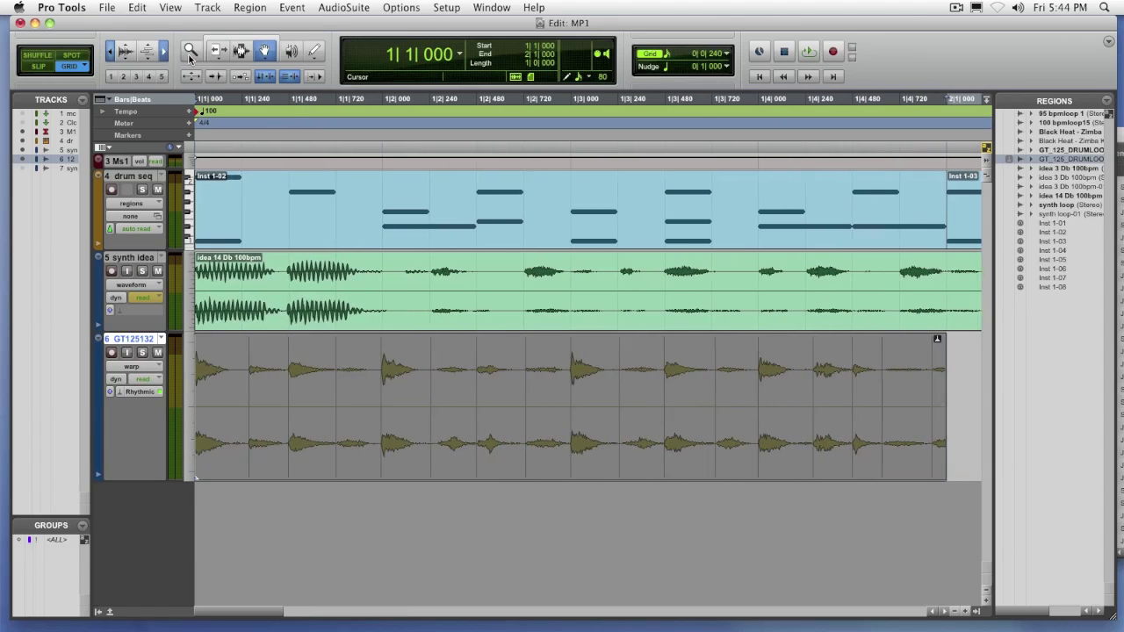
{"action": "key", "text": "super+bracketright"}
{"action": "key", "text": "super+bracketright"}
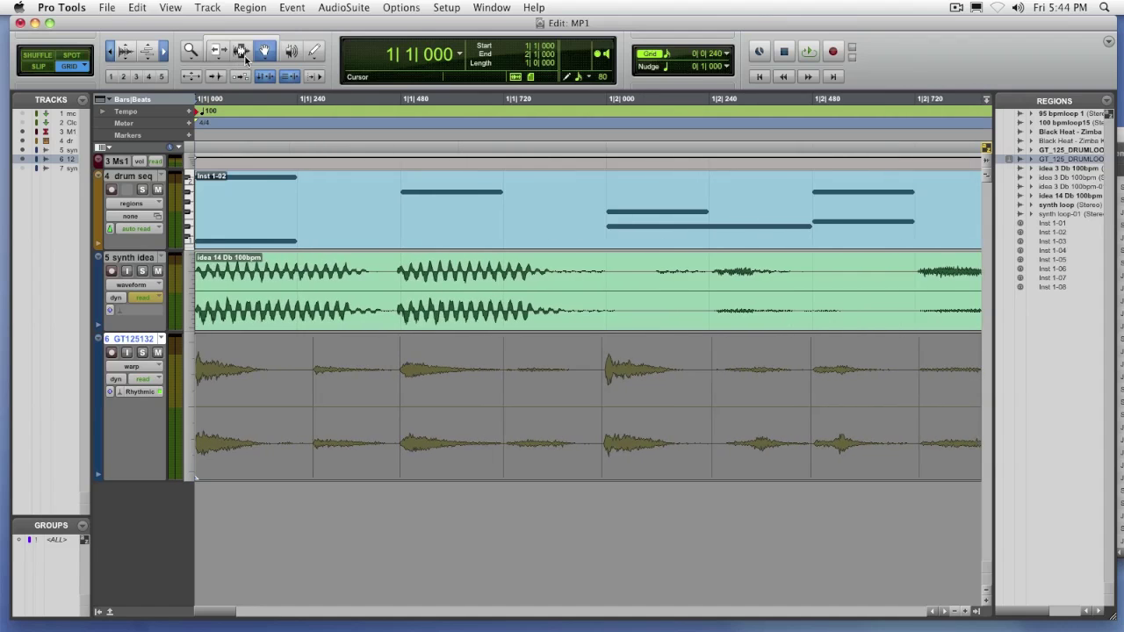
{"action": "key", "text": "super+bracketright"}
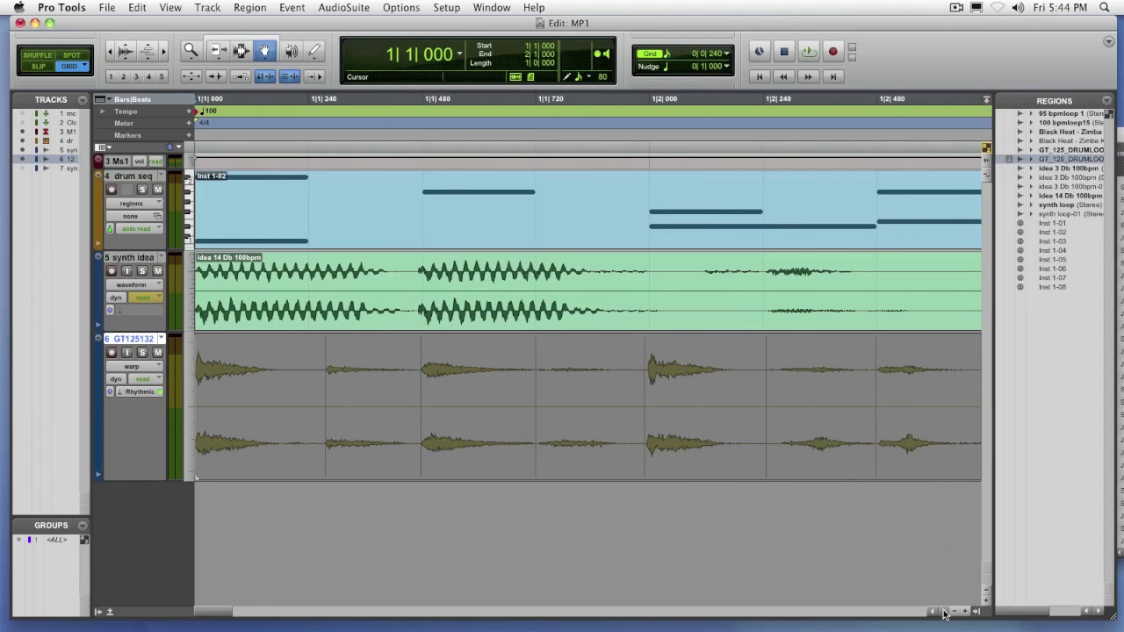
{"action": "left_click_drag", "start_coordinate": [945, 612], "coordinate": [944, 612]}
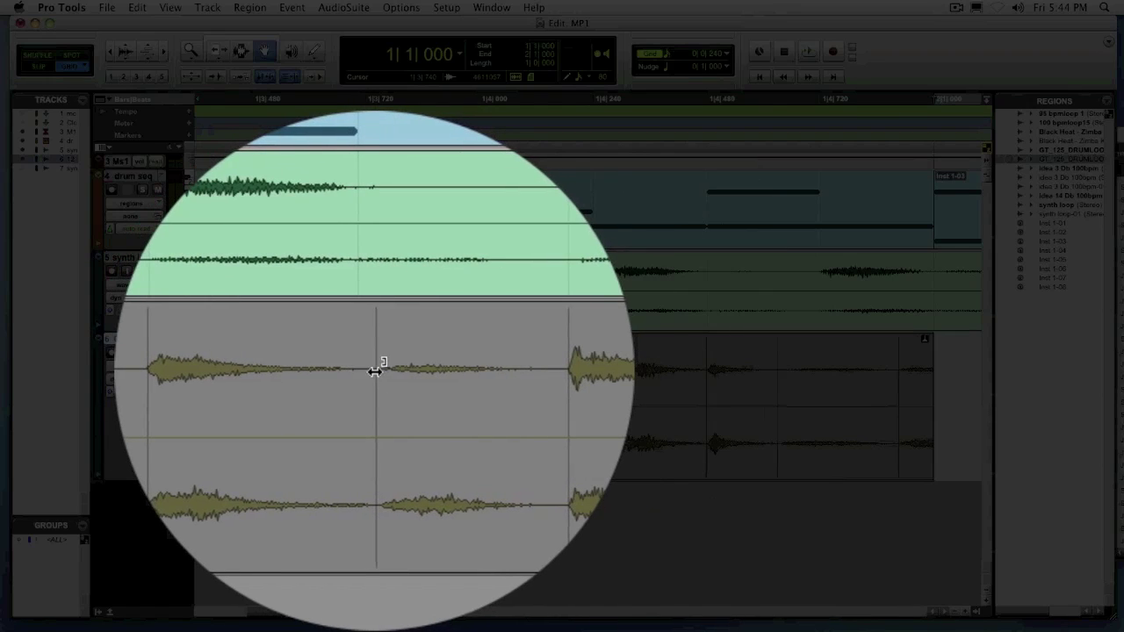
{"action": "left_click_drag", "start_coordinate": [376, 372], "coordinate": [381, 372]}
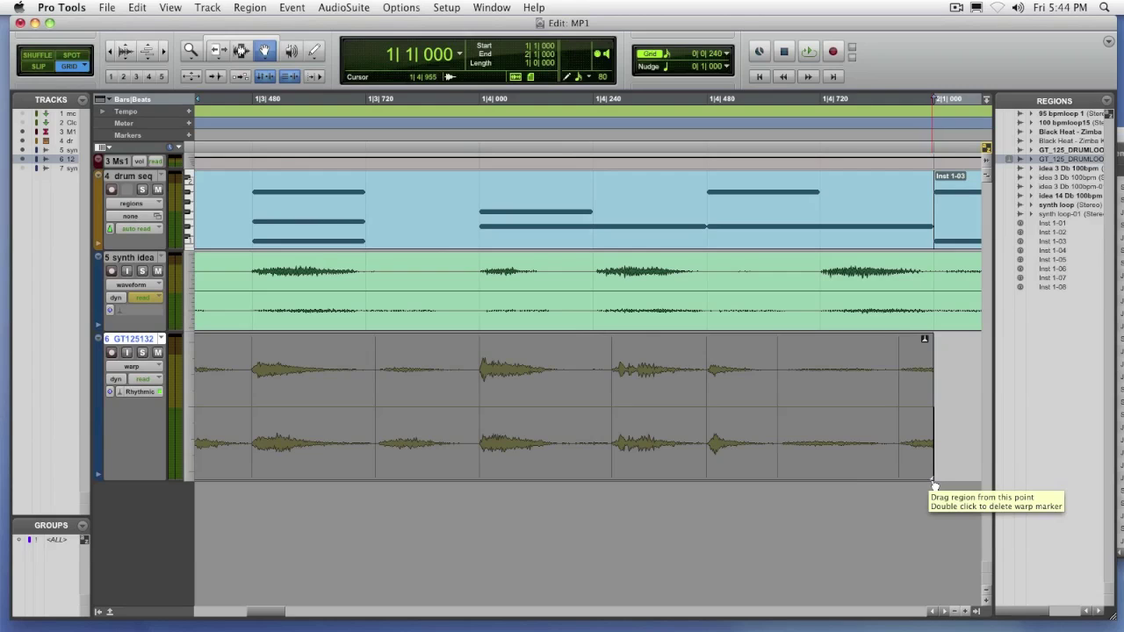
- Align warp markers on drum hits to 1|4|240, 1|4|000 and nearby beats, then zoom out
{"action": "left_click", "coordinate": [707, 375]}
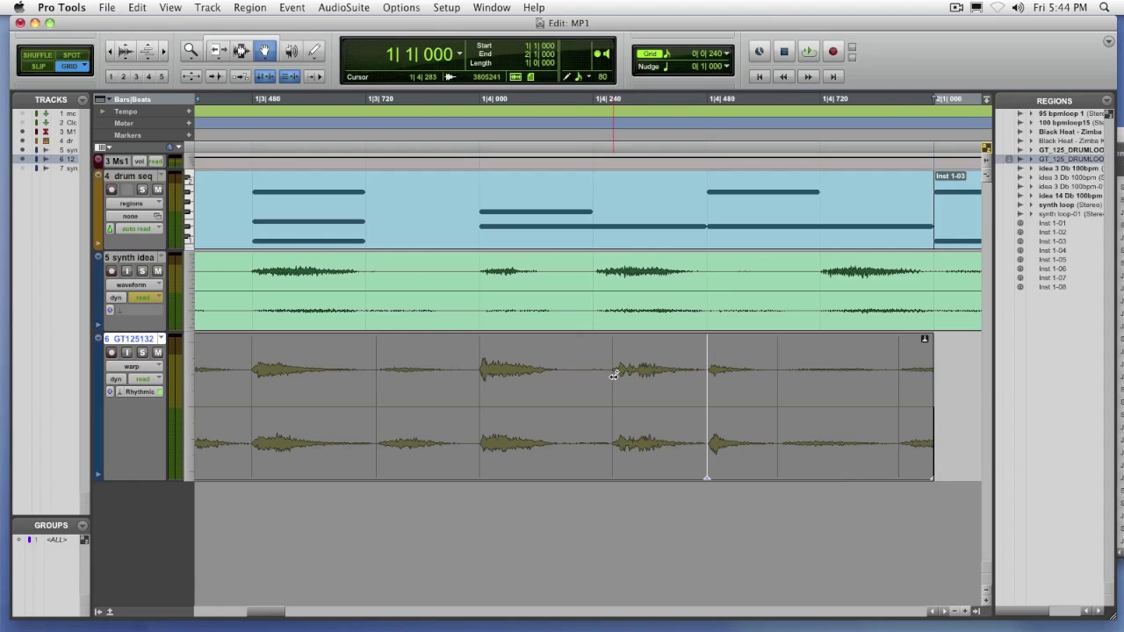
{"action": "left_click_drag", "start_coordinate": [614, 375], "coordinate": [608, 375]}
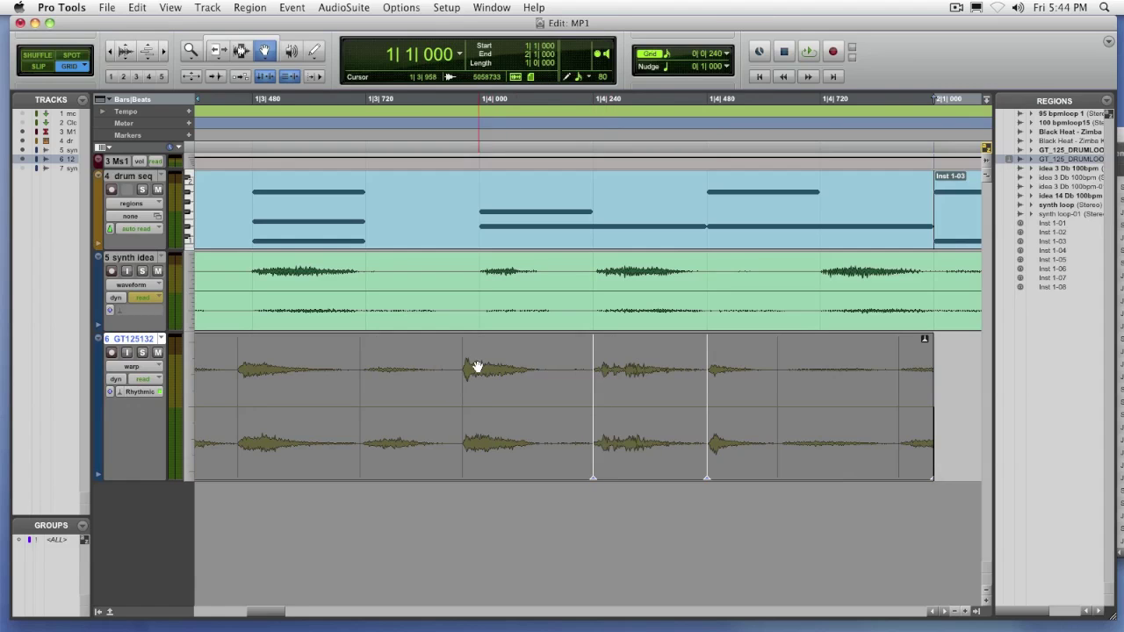
{"action": "left_click_drag", "start_coordinate": [463, 366], "coordinate": [474, 368]}
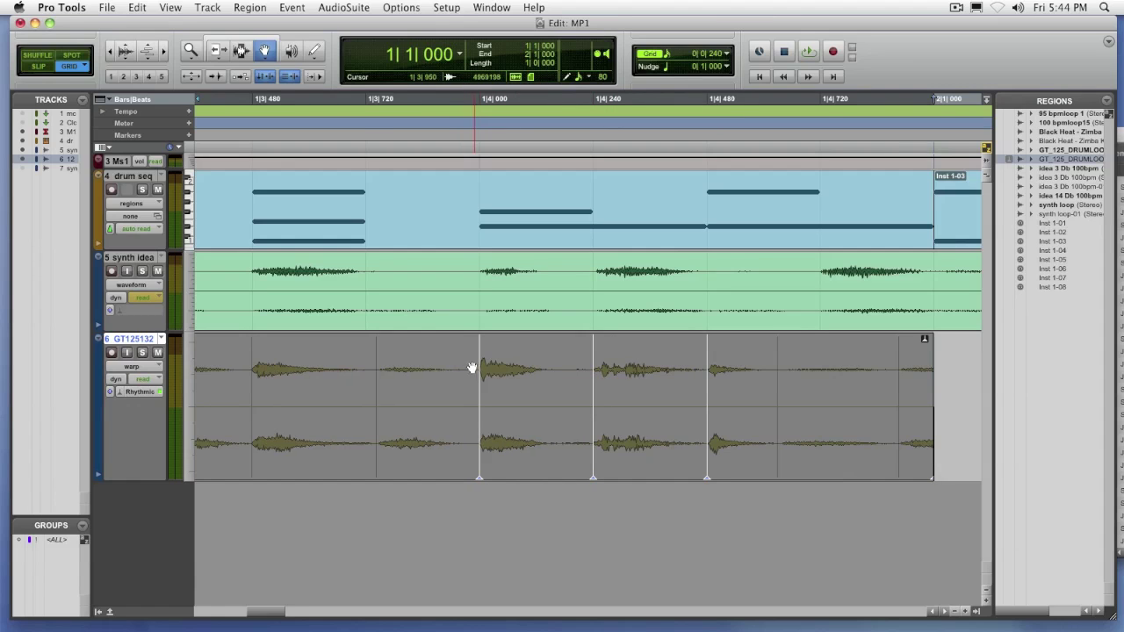
{"action": "left_click_drag", "start_coordinate": [376, 364], "coordinate": [366, 364]}
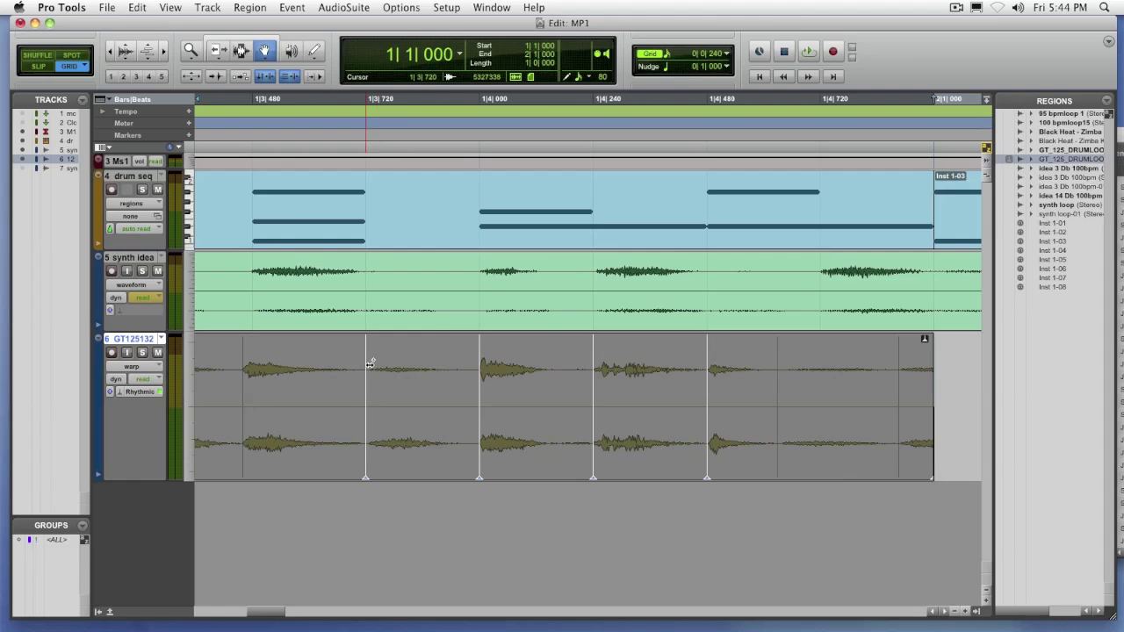
{"action": "left_click_drag", "start_coordinate": [243, 355], "coordinate": [252, 356]}
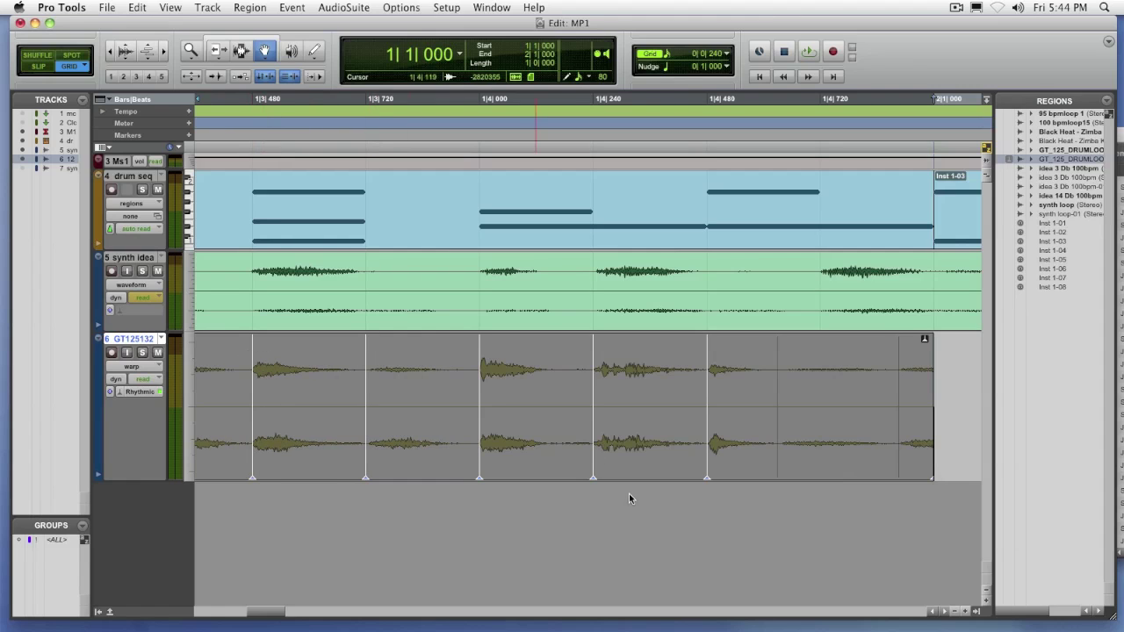
{"action": "key", "text": "super+bracketleft"}
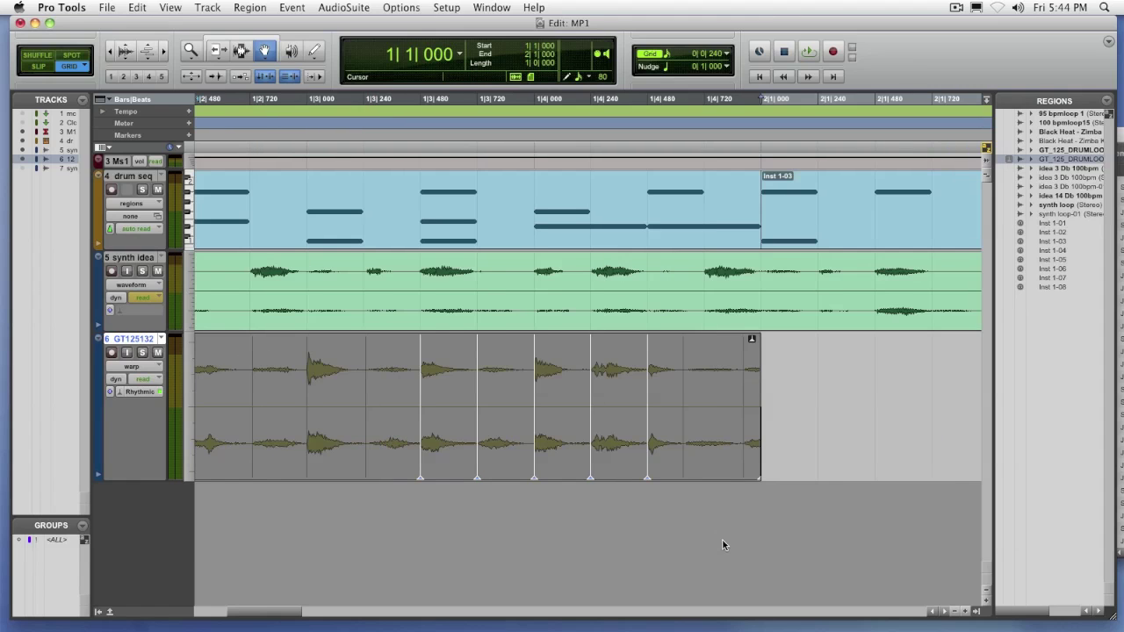
{"action": "key", "text": "super+bracketleft"}
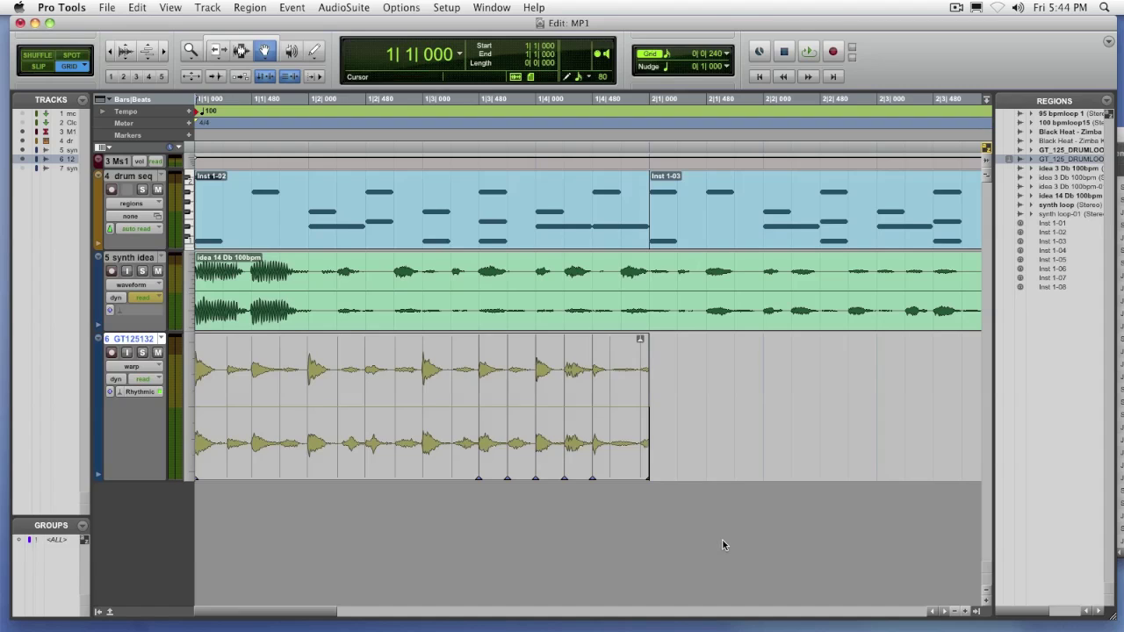
{"action": "left_click", "coordinate": [410, 413]}
- Play the loop, then add warp points on each eighth-note drum hit across bar 1
{"action": "key", "text": "space"}
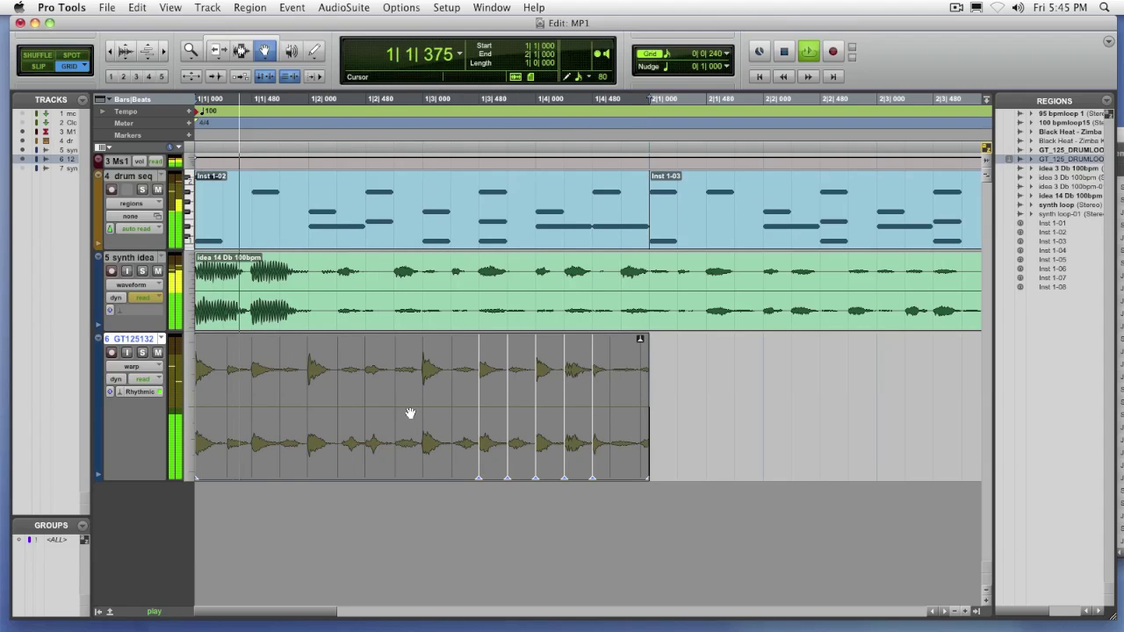
{"action": "key", "text": "space"}
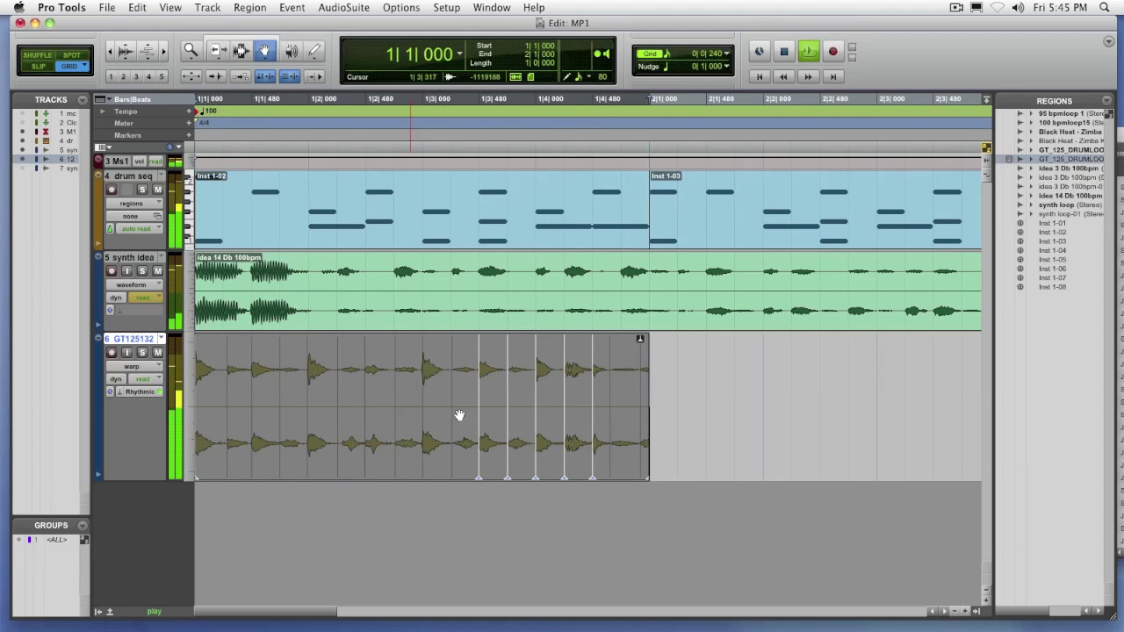
{"action": "left_click", "coordinate": [452, 406]}
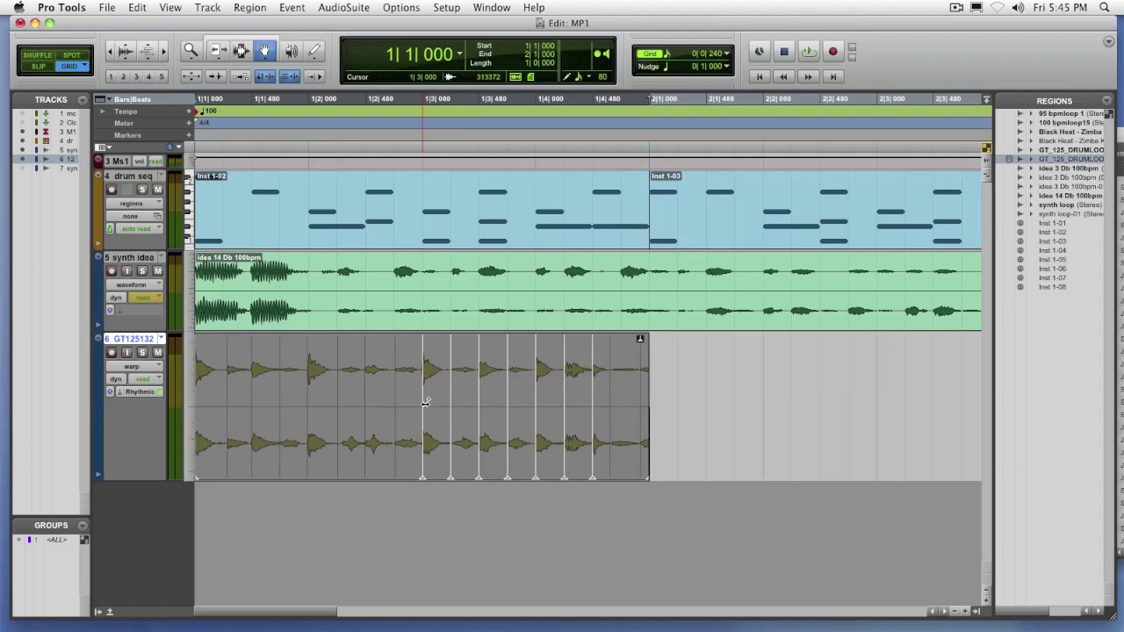
{"action": "left_click", "coordinate": [394, 400]}
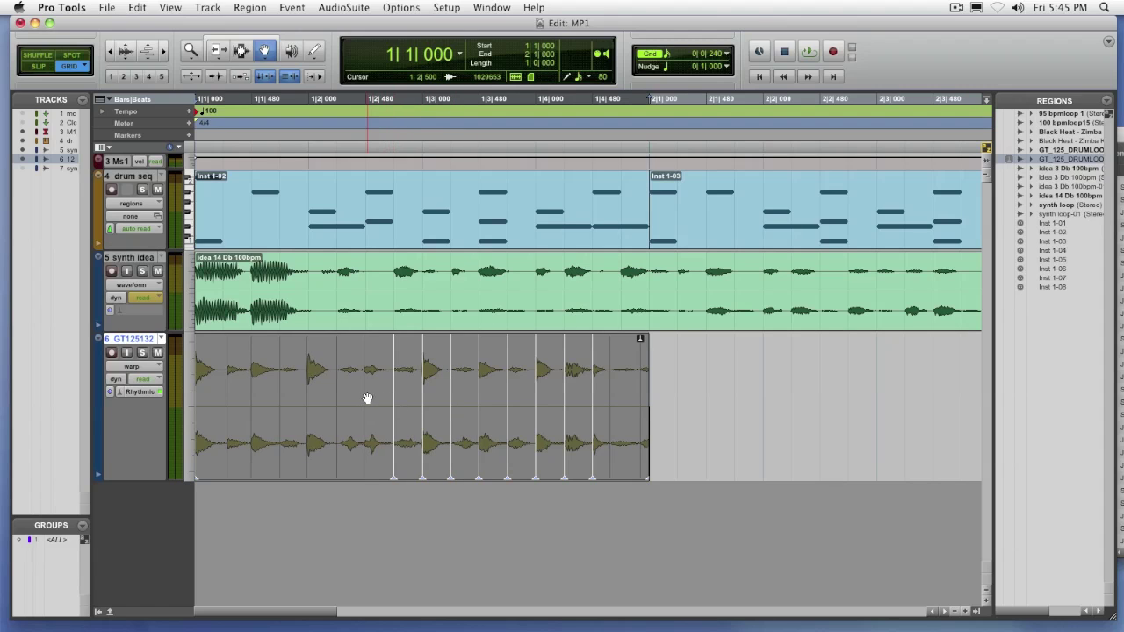
{"action": "left_click", "coordinate": [367, 397]}
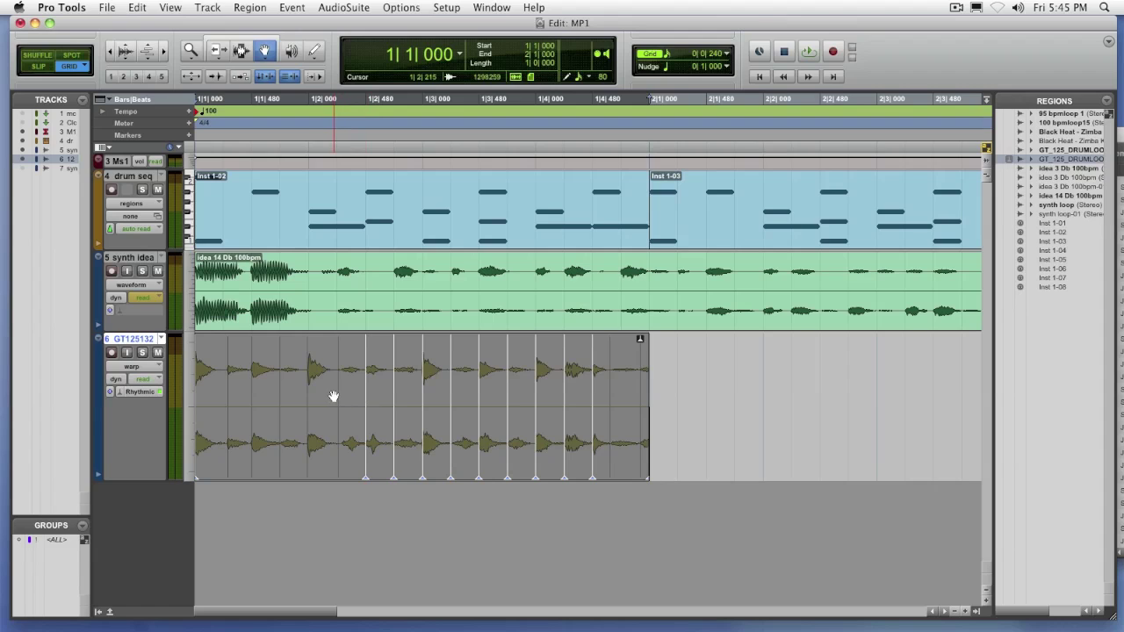
{"action": "left_click", "coordinate": [337, 397]}
{"action": "left_click", "coordinate": [307, 392]}
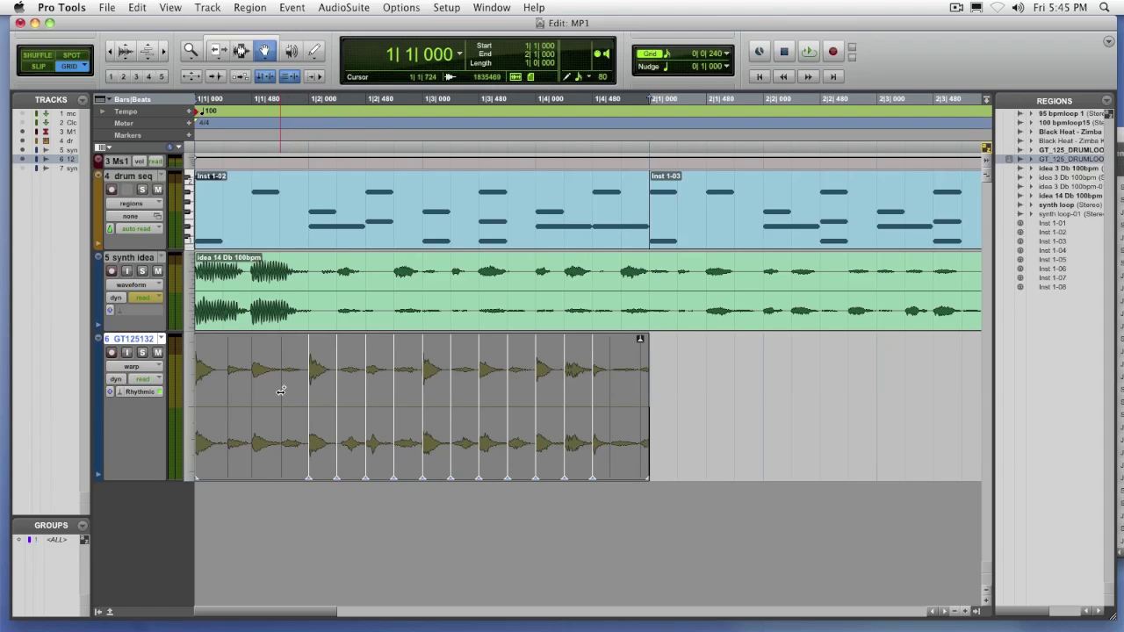
{"action": "left_click", "coordinate": [280, 392]}
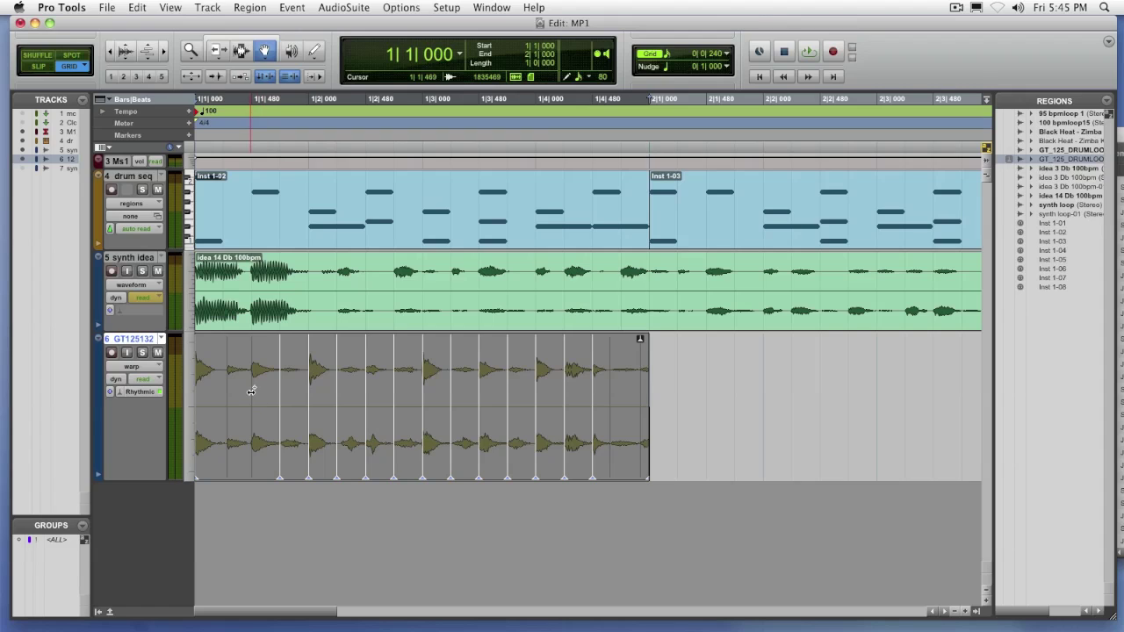
{"action": "left_click", "coordinate": [252, 392]}
{"action": "left_click", "coordinate": [223, 391]}
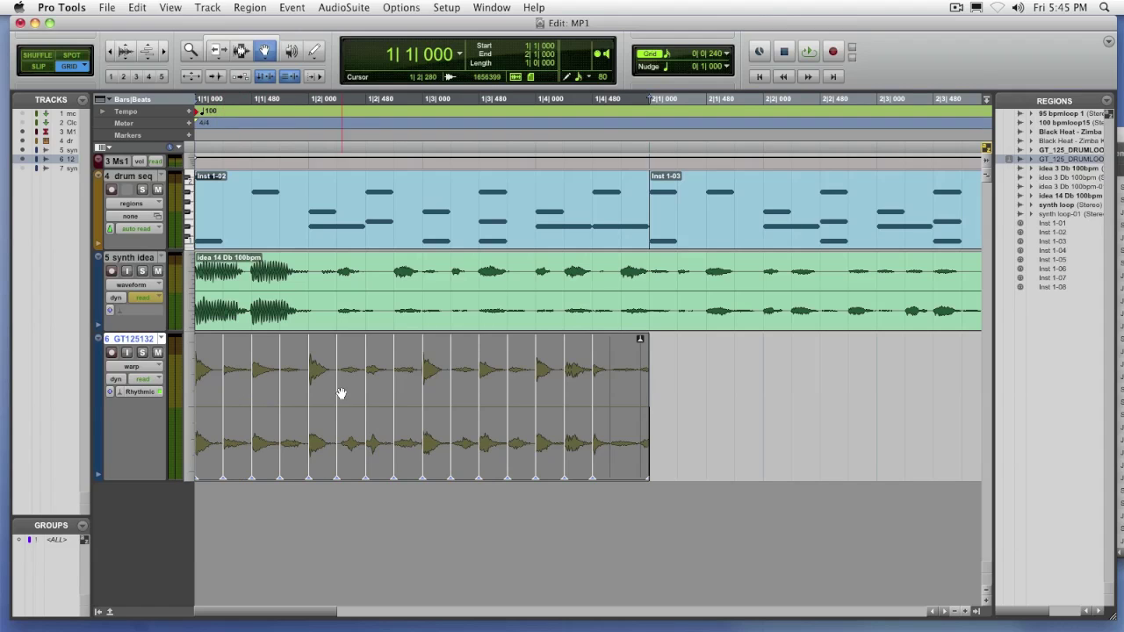
- Audition the warping, add a warp point on the bar's last hit, and replay
{"action": "key", "text": "space"}
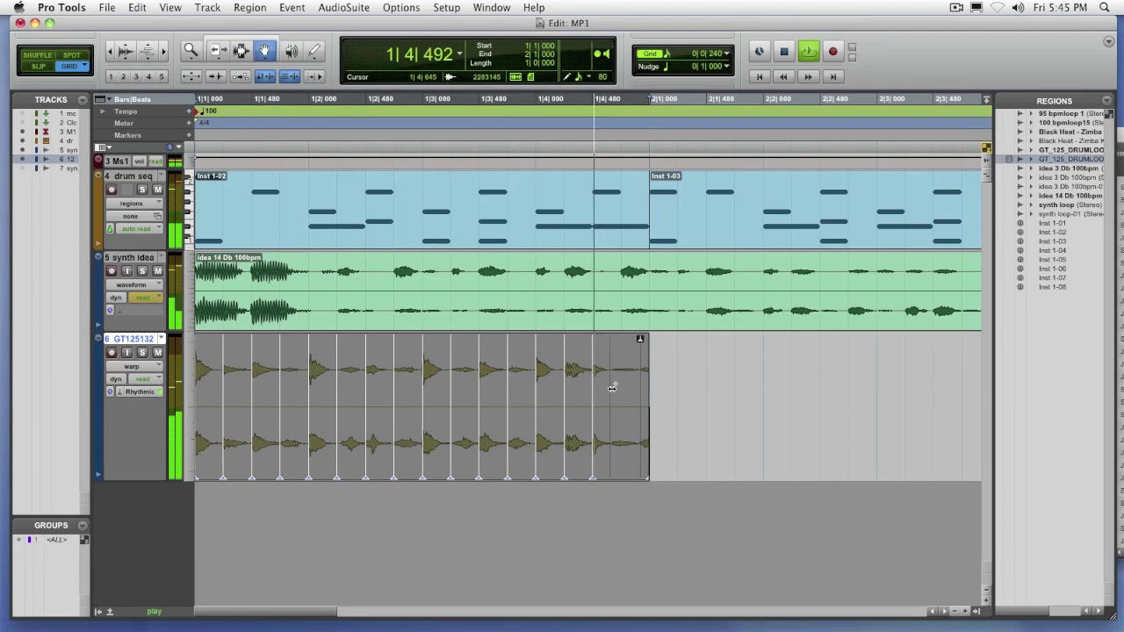
{"action": "key", "text": "space"}
{"action": "left_click", "coordinate": [613, 387]}
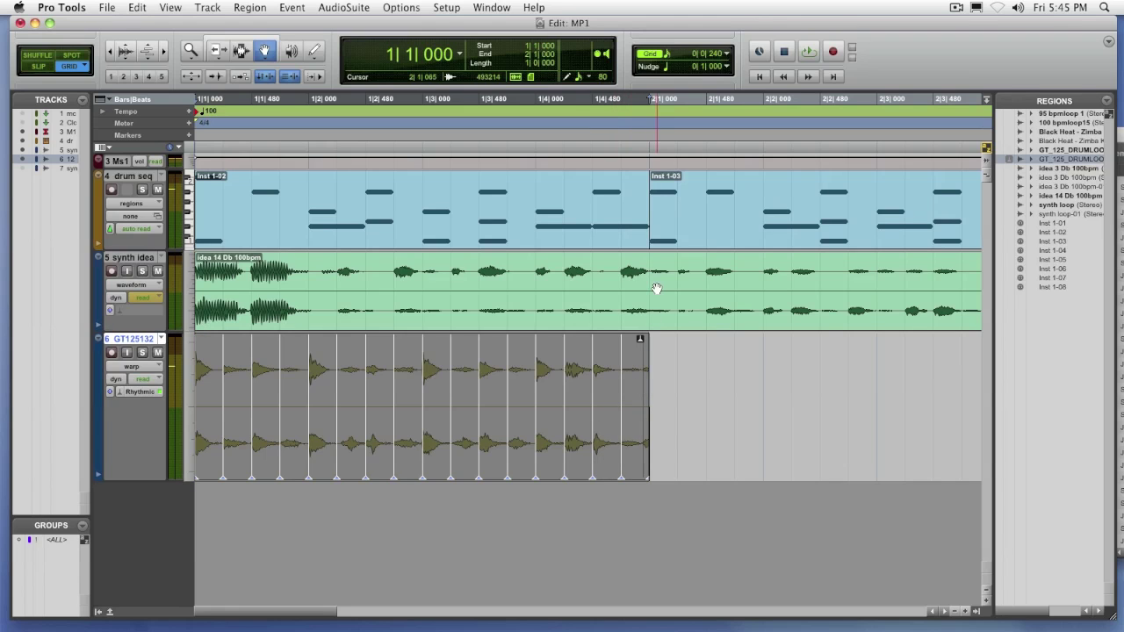
{"action": "key", "text": "space"}
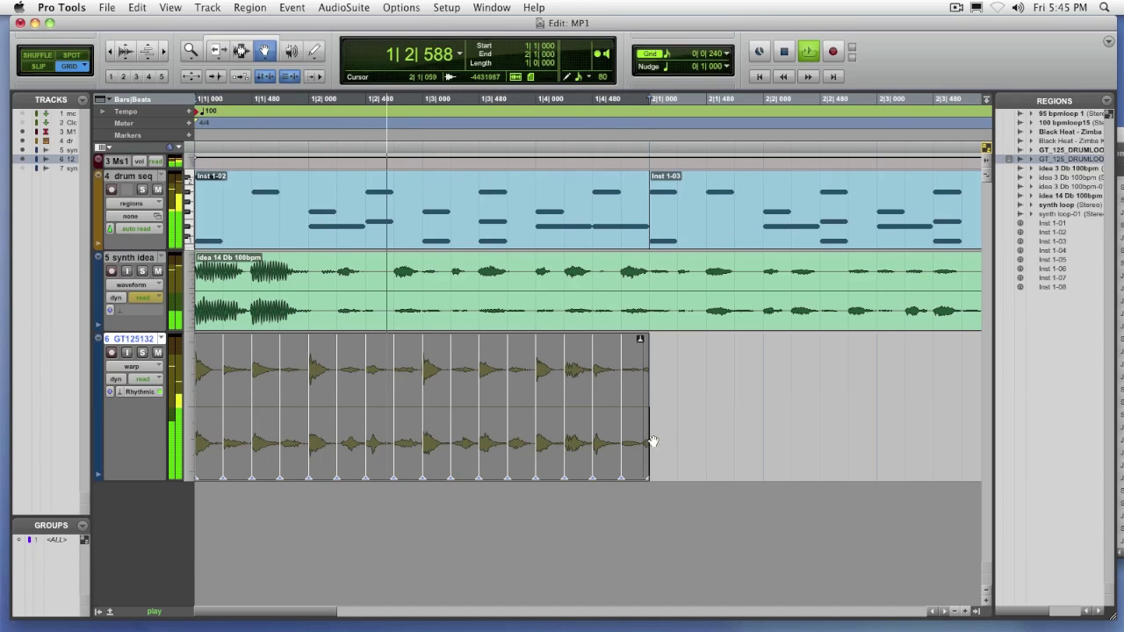
{"action": "key", "text": "space"}
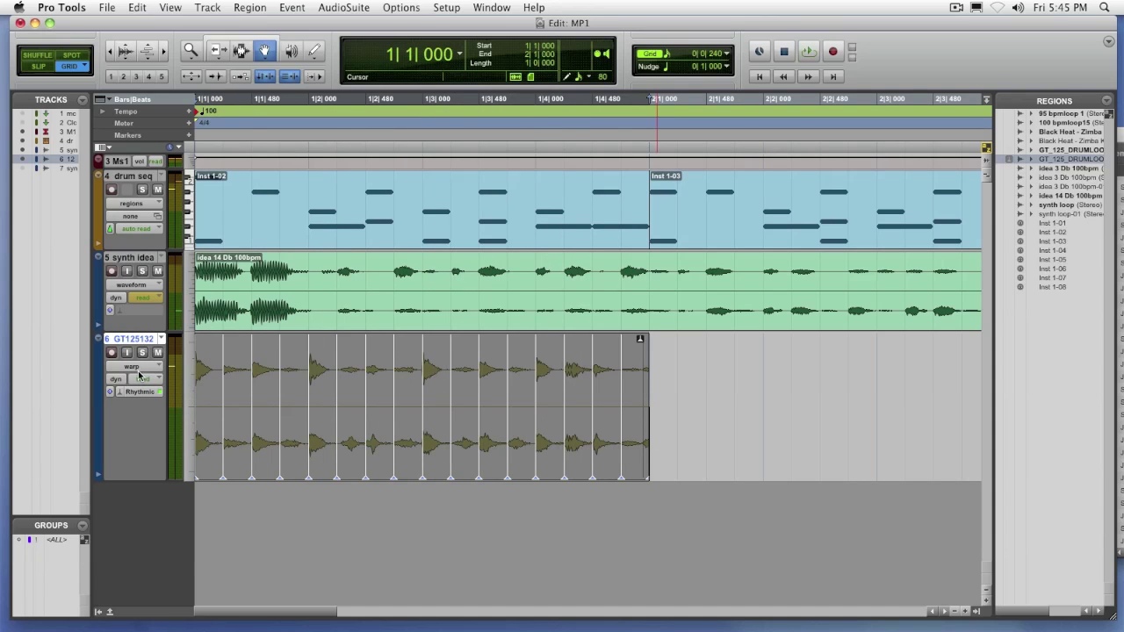
- Show the drum track as Waveform, set Elastic Audio to None, and commit the warped audio
{"action": "left_click", "coordinate": [137, 373]}
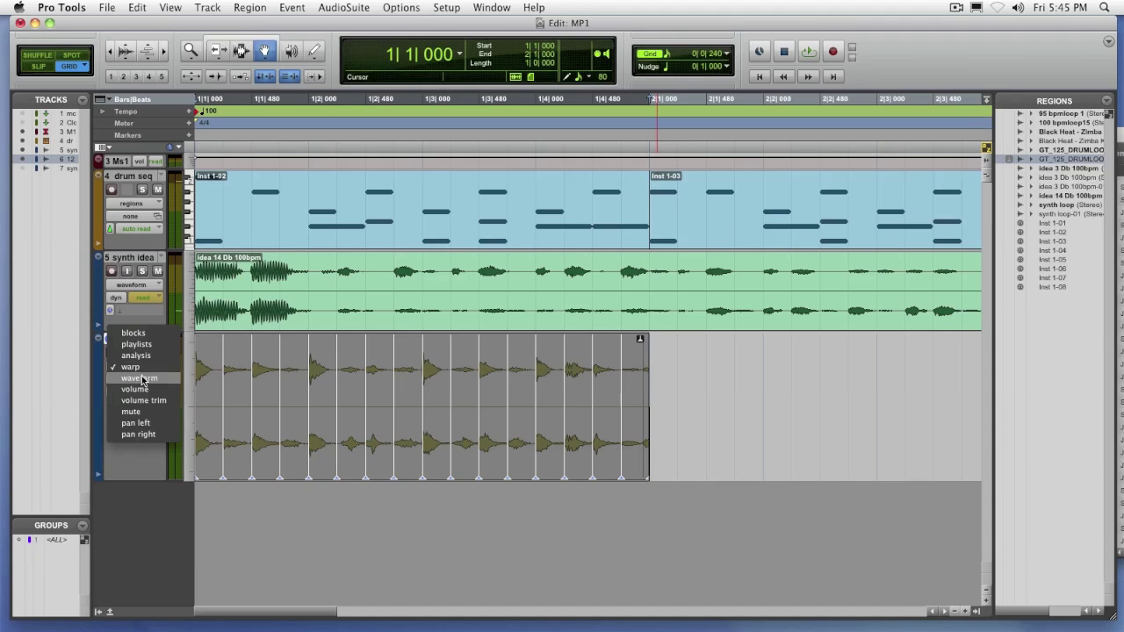
{"action": "left_click", "coordinate": [142, 380]}
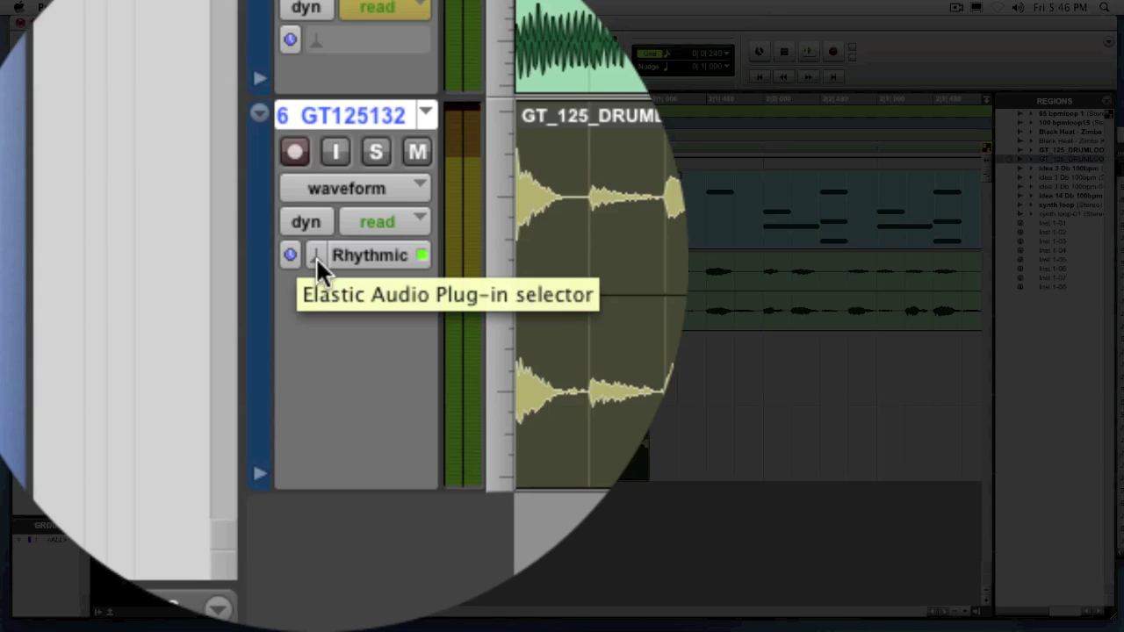
{"action": "left_click", "coordinate": [316, 257]}
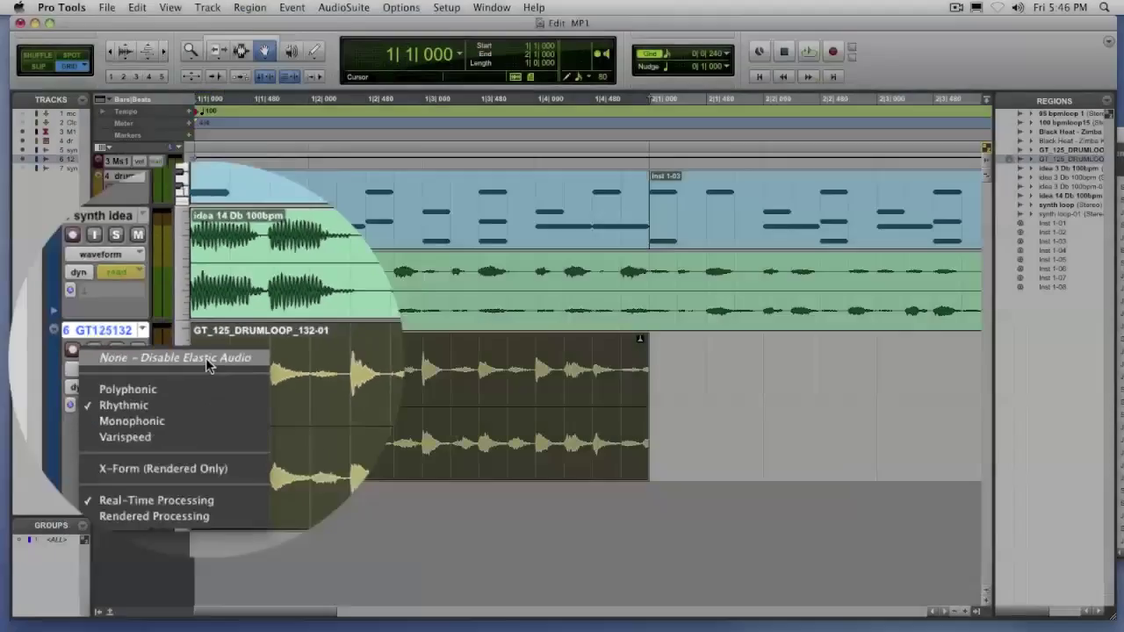
{"action": "left_click", "coordinate": [370, 316]}
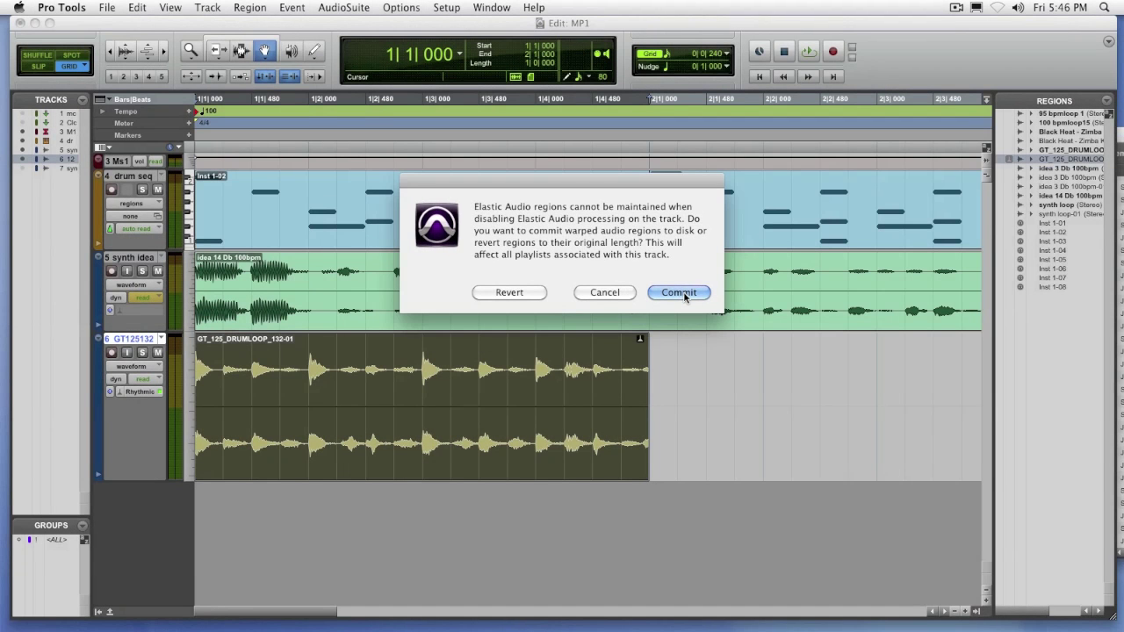
{"action": "left_click", "coordinate": [683, 294]}
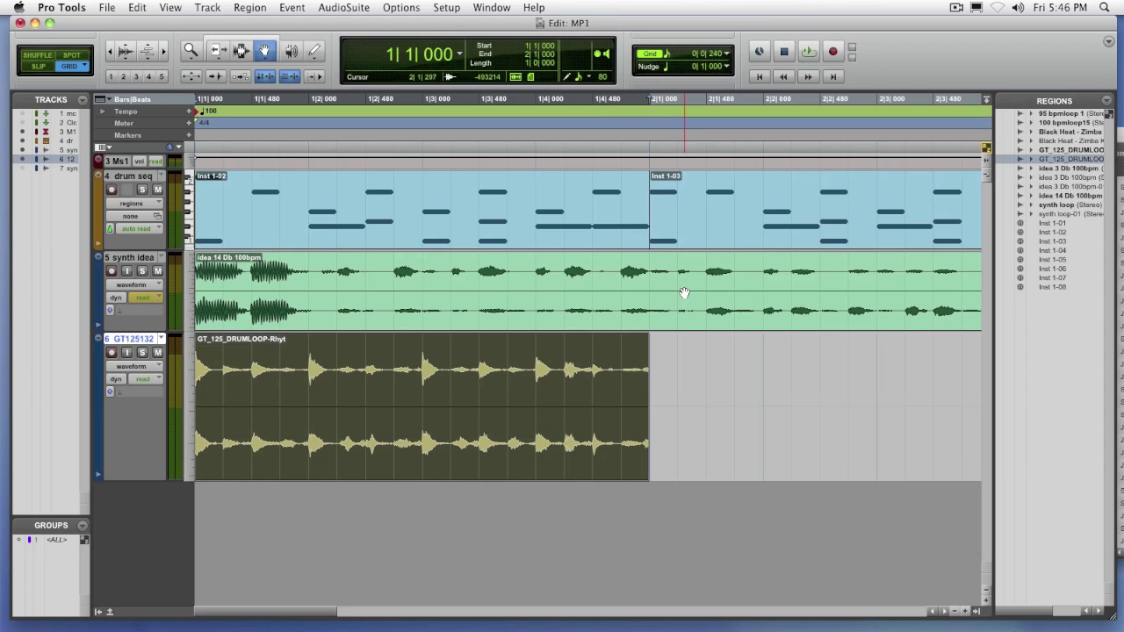
- Zoom out and duplicate the drum region into bar 2
{"action": "key", "text": "super+bracketleft"}
{"action": "key", "text": "super+bracketleft"}
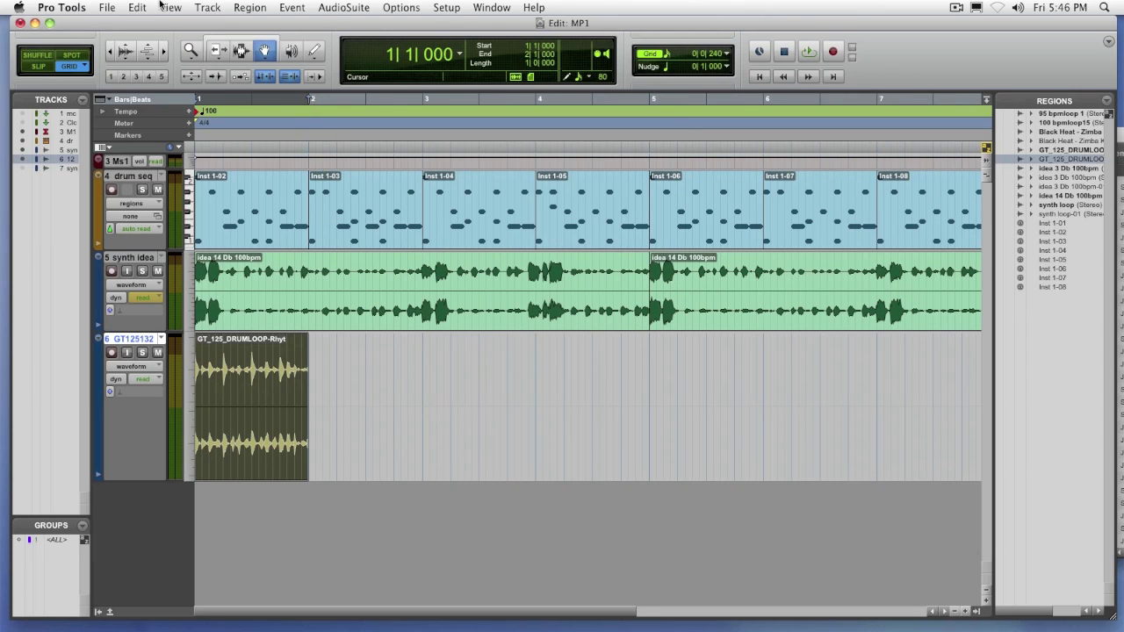
{"action": "left_click", "coordinate": [137, 7]}
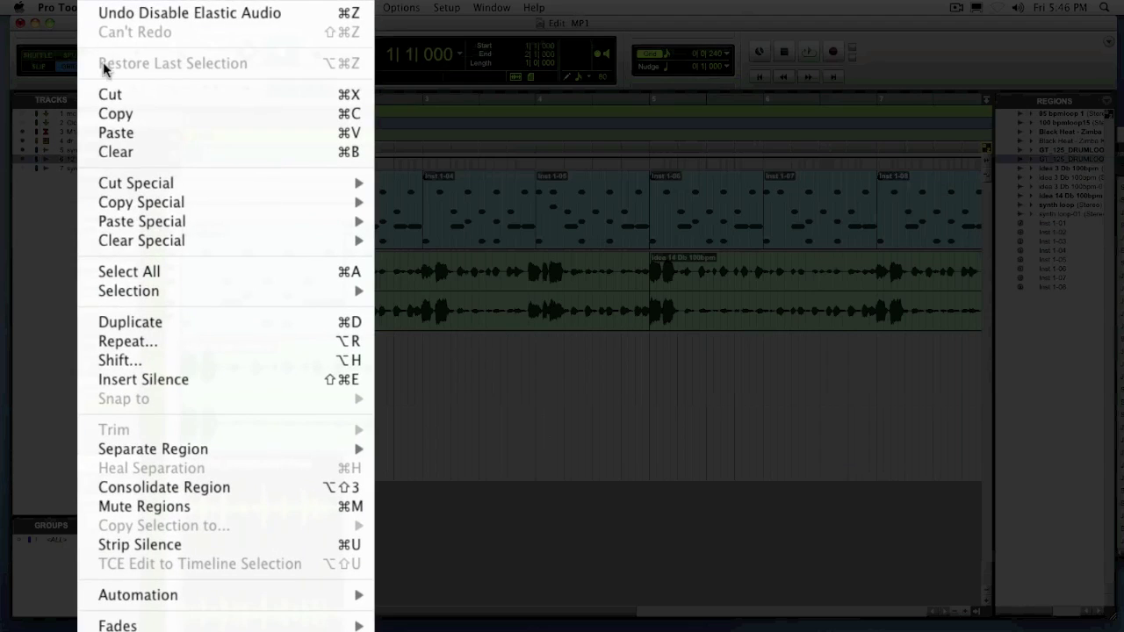
{"action": "left_click", "coordinate": [122, 327]}
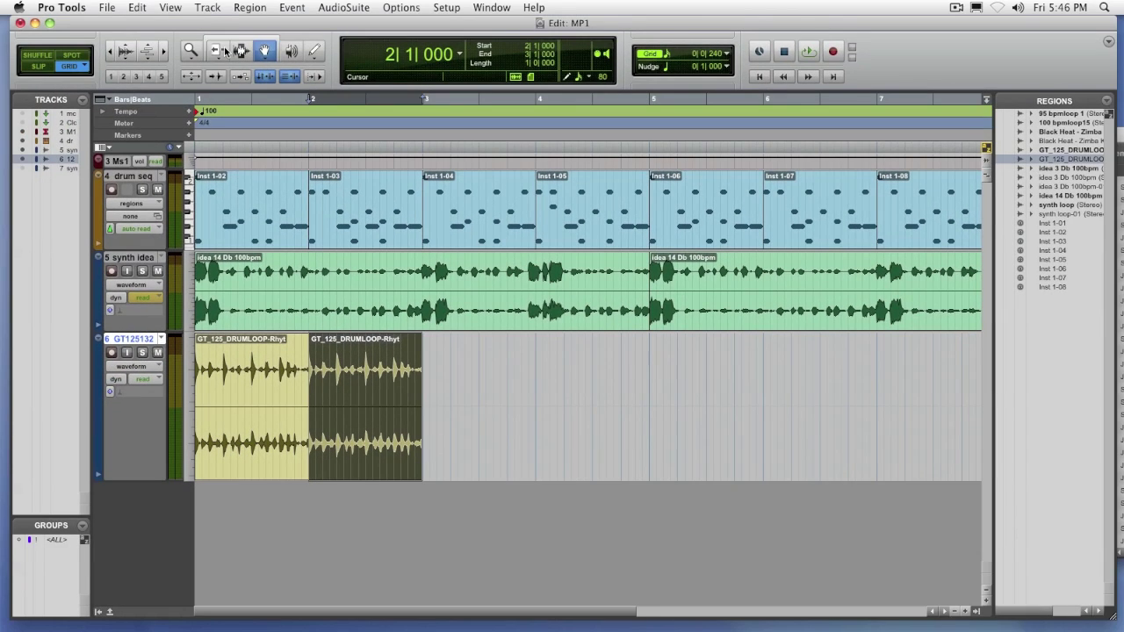
- Loop the GT_125_DRUMLOOP-Rhyt region 6 times so it runs to bar 8
{"action": "left_click", "coordinate": [258, 8]}
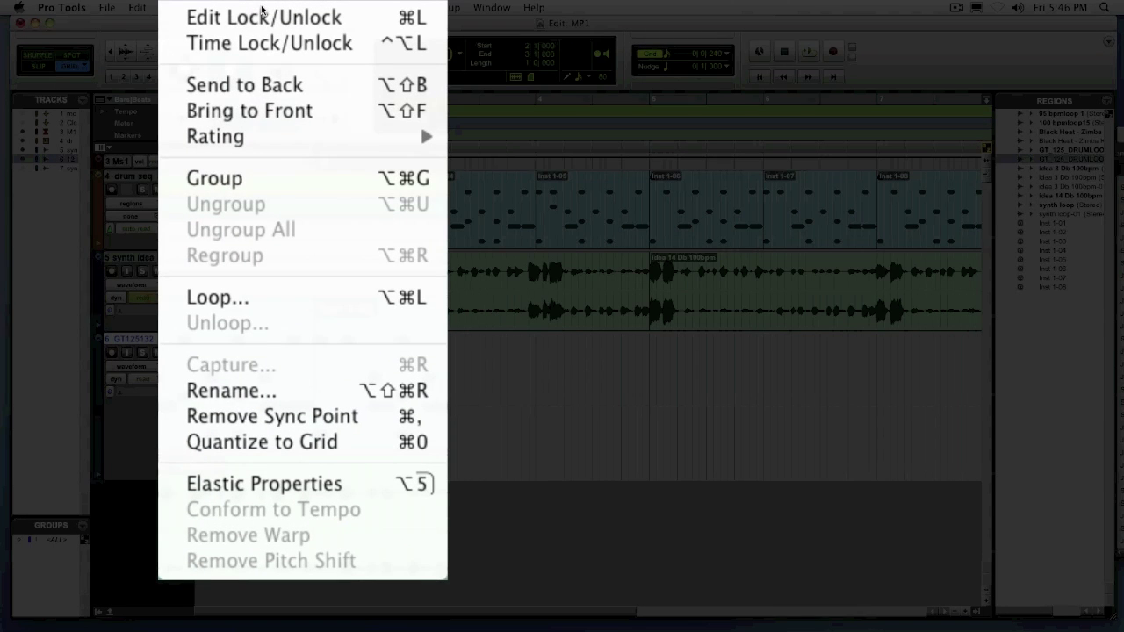
{"action": "left_click", "coordinate": [221, 299]}
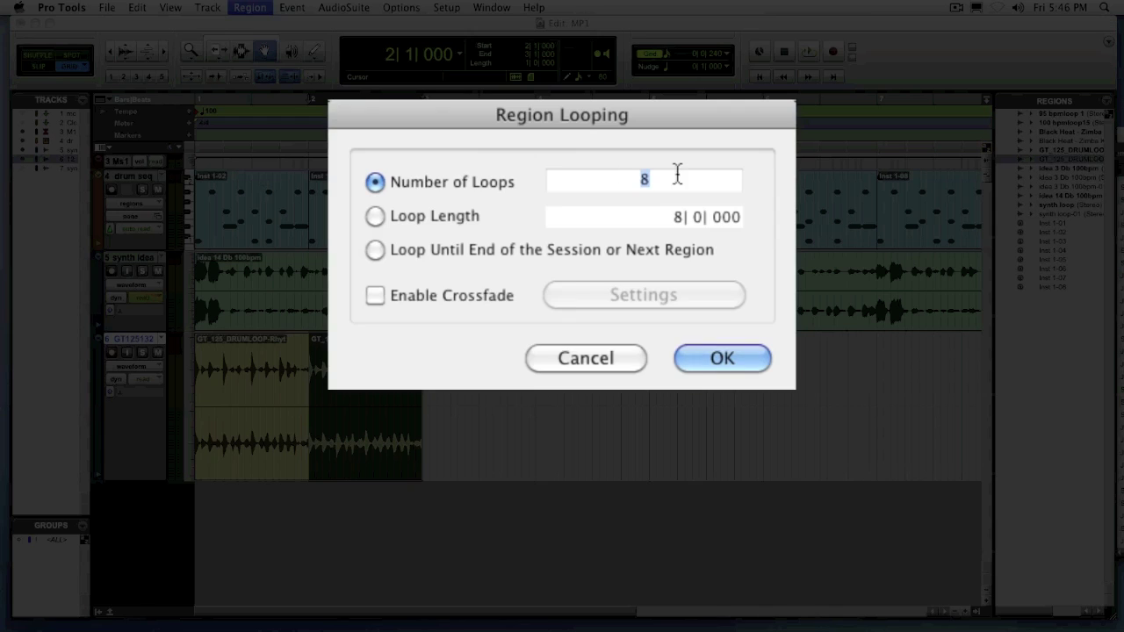
{"action": "left_click_drag", "start_coordinate": [568, 116], "coordinate": [441, 54]}
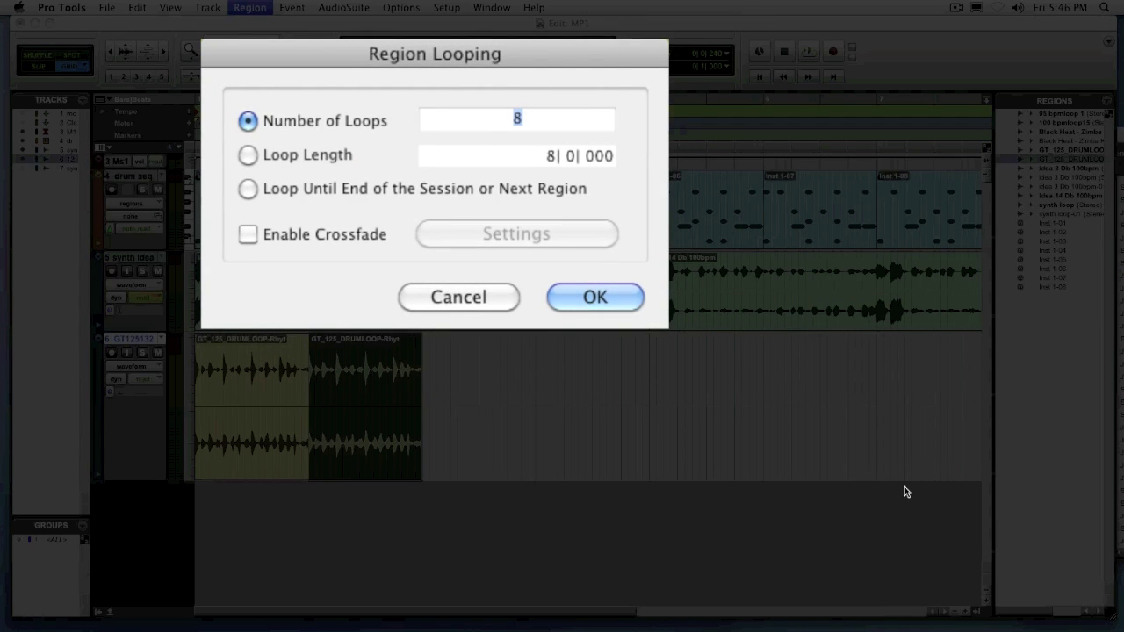
{"action": "type", "text": "6"}
{"action": "key", "text": "Return"}
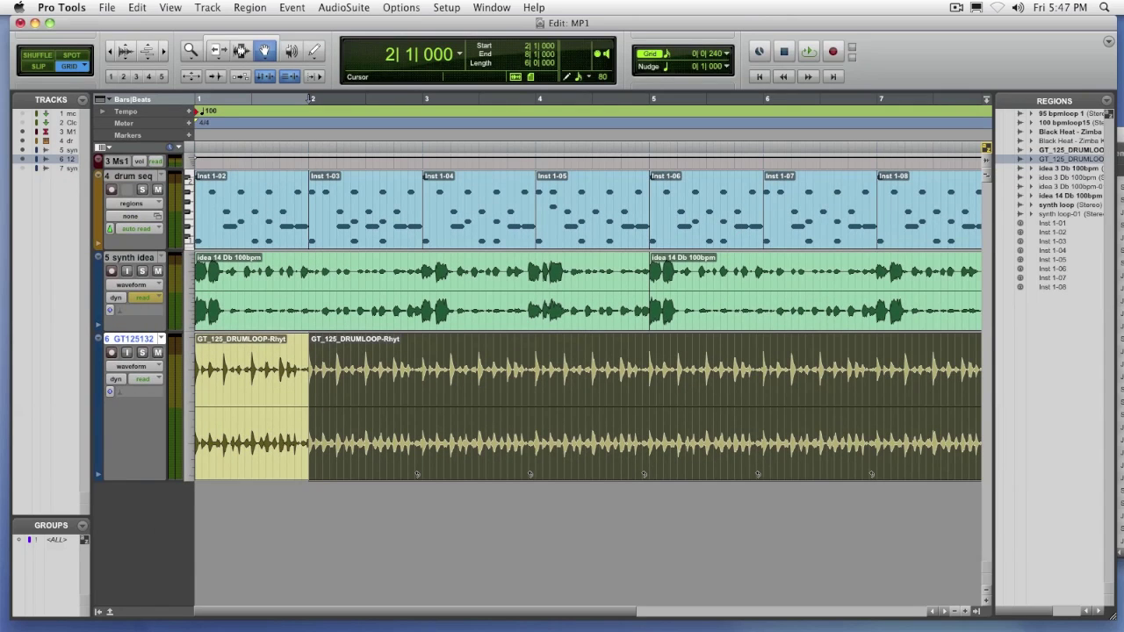
{"action": "key", "text": "super+bracketleft"}
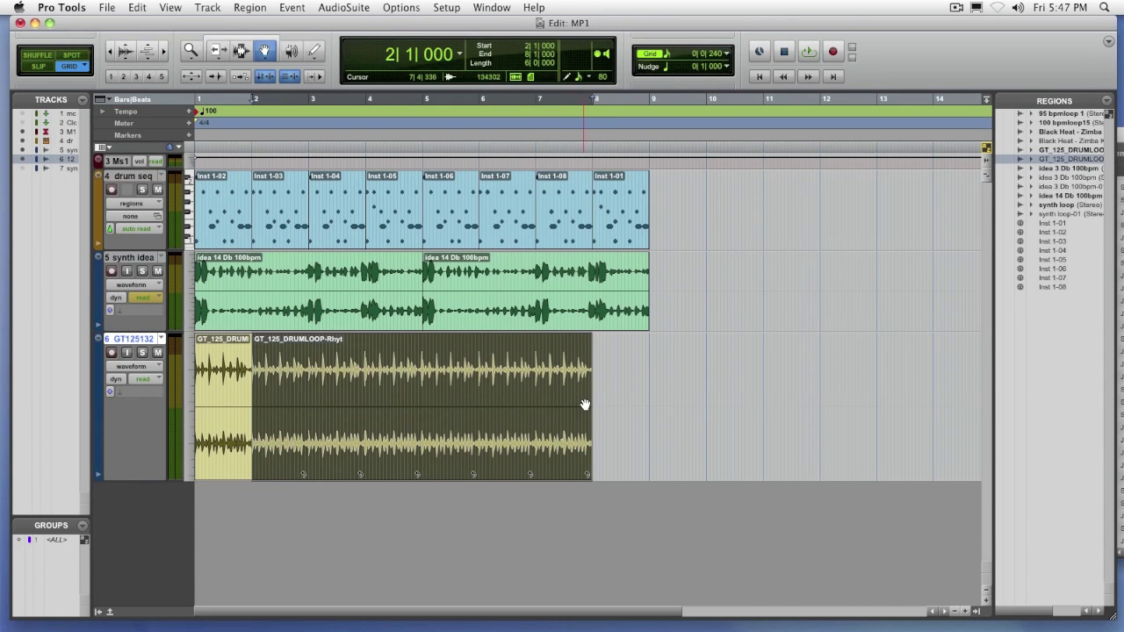
- Copy the first GT_125_DRUMLOOP-Rhyt bar to bar 8, select all drum regions, and play back the session
{"action": "left_click_drag", "start_coordinate": [221, 389], "coordinate": [615, 381]}
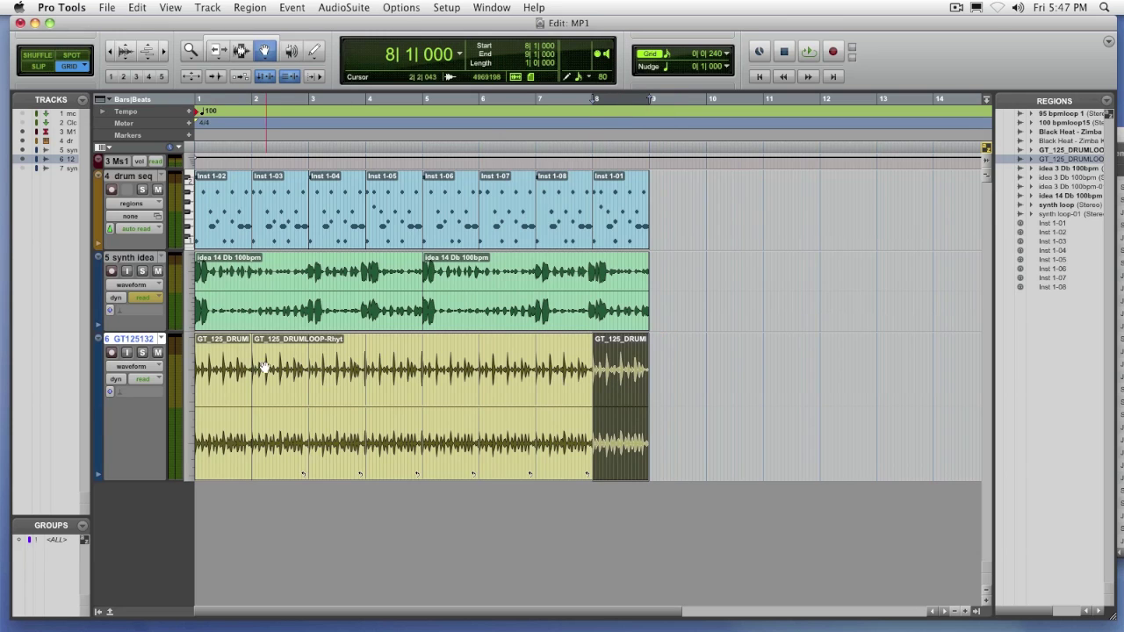
{"action": "left_click", "coordinate": [184, 389]}
{"action": "left_click", "coordinate": [284, 394]}
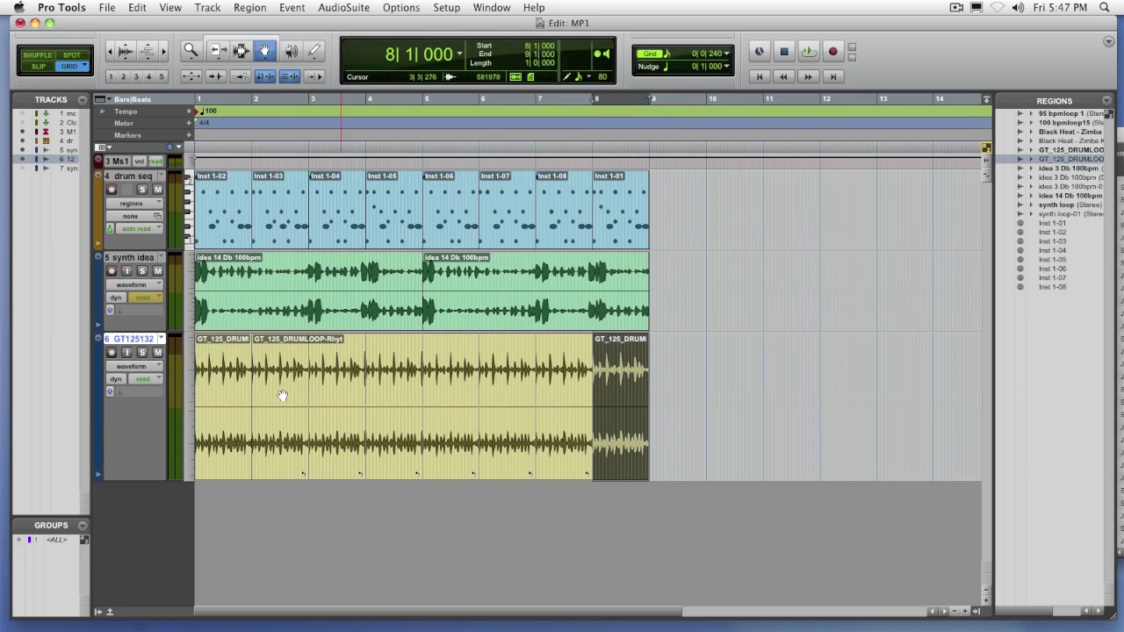
{"action": "left_click", "coordinate": [226, 395]}
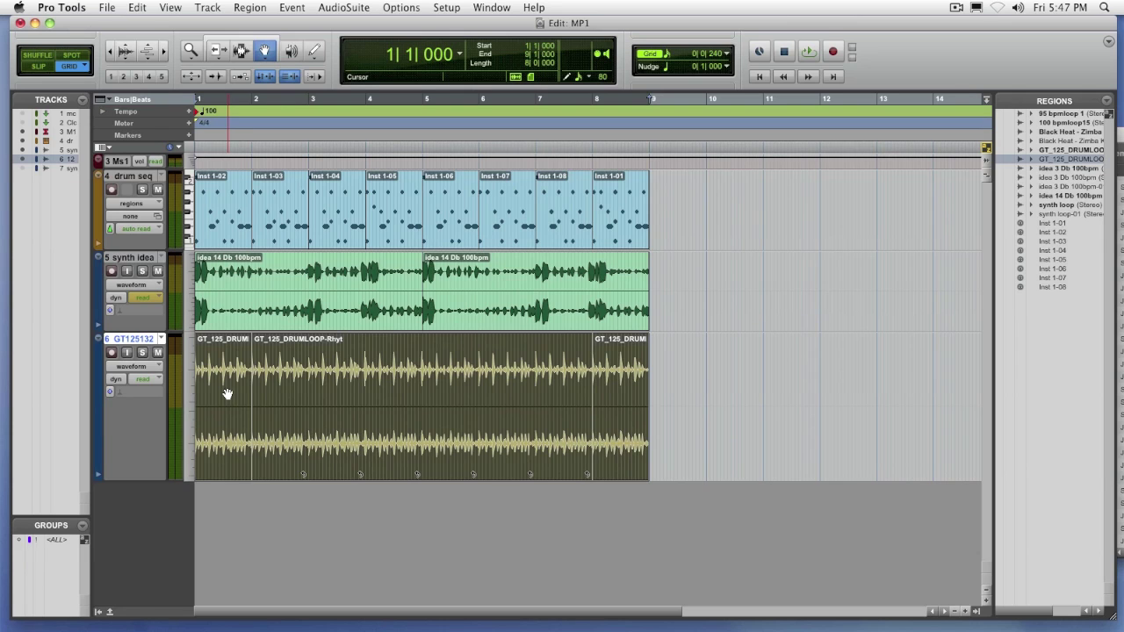
{"action": "key", "text": "space"}
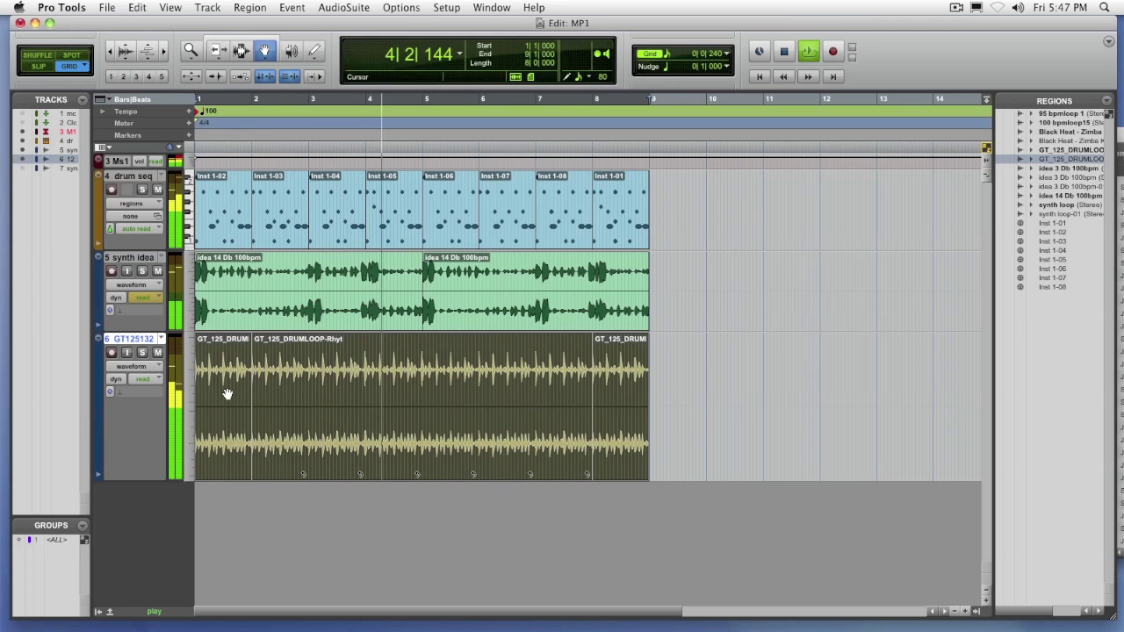
{"action": "key", "text": "space"}
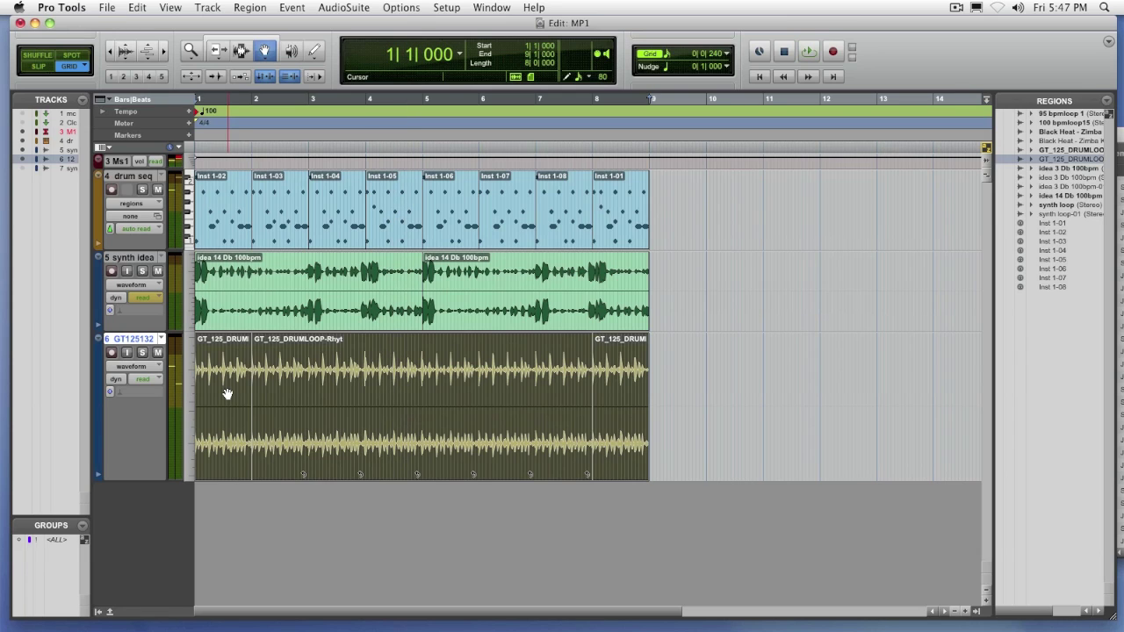